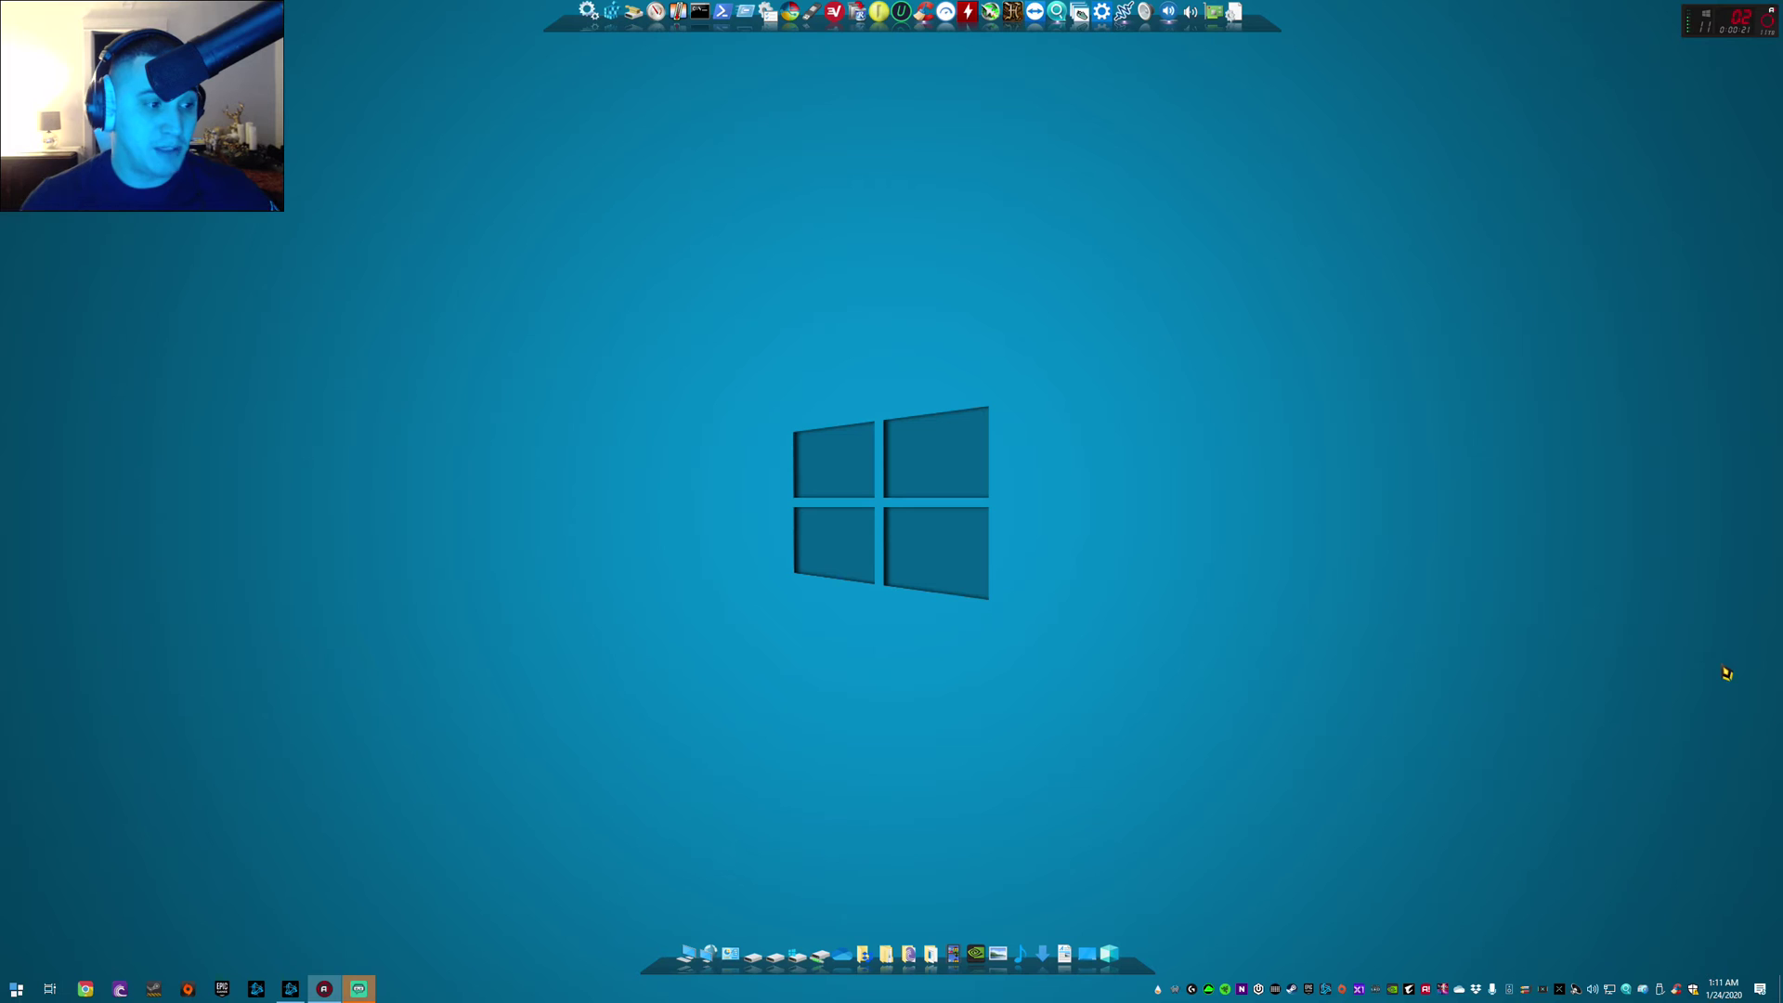
# - Bring the Streamlabs OBS window back up and open Settings from the bottom-left gear
pyautogui.press('super+d')
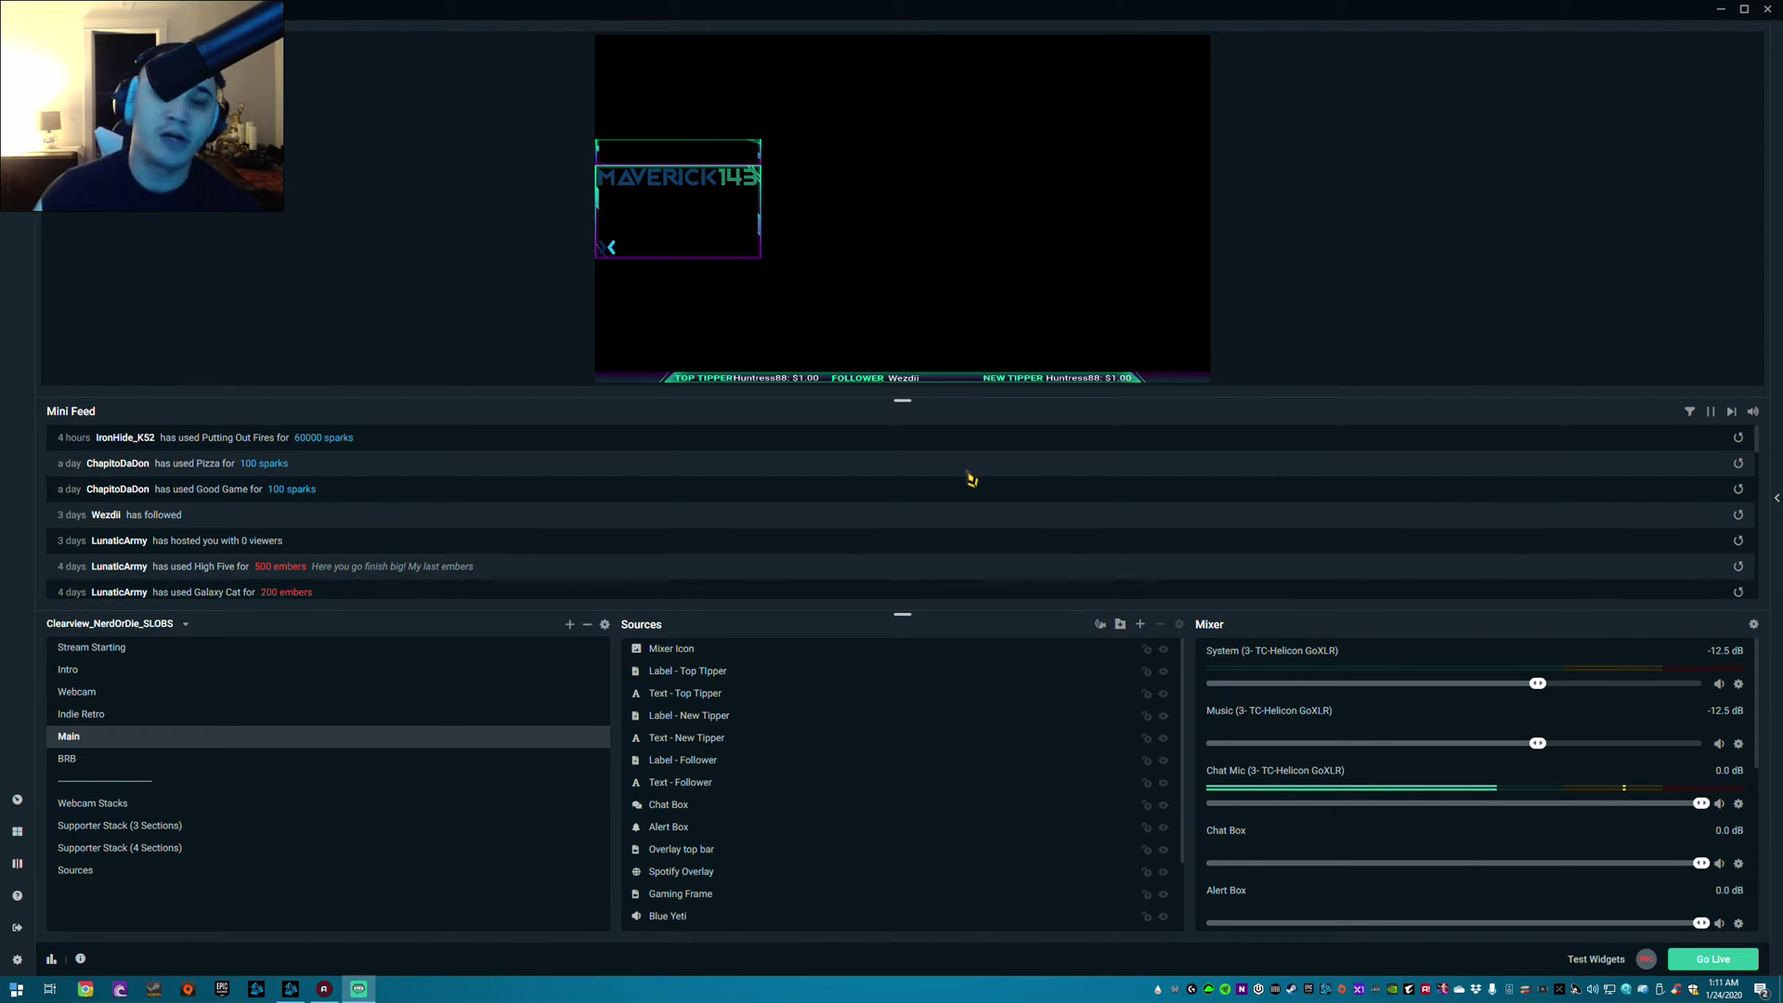
pyautogui.click(18, 960)
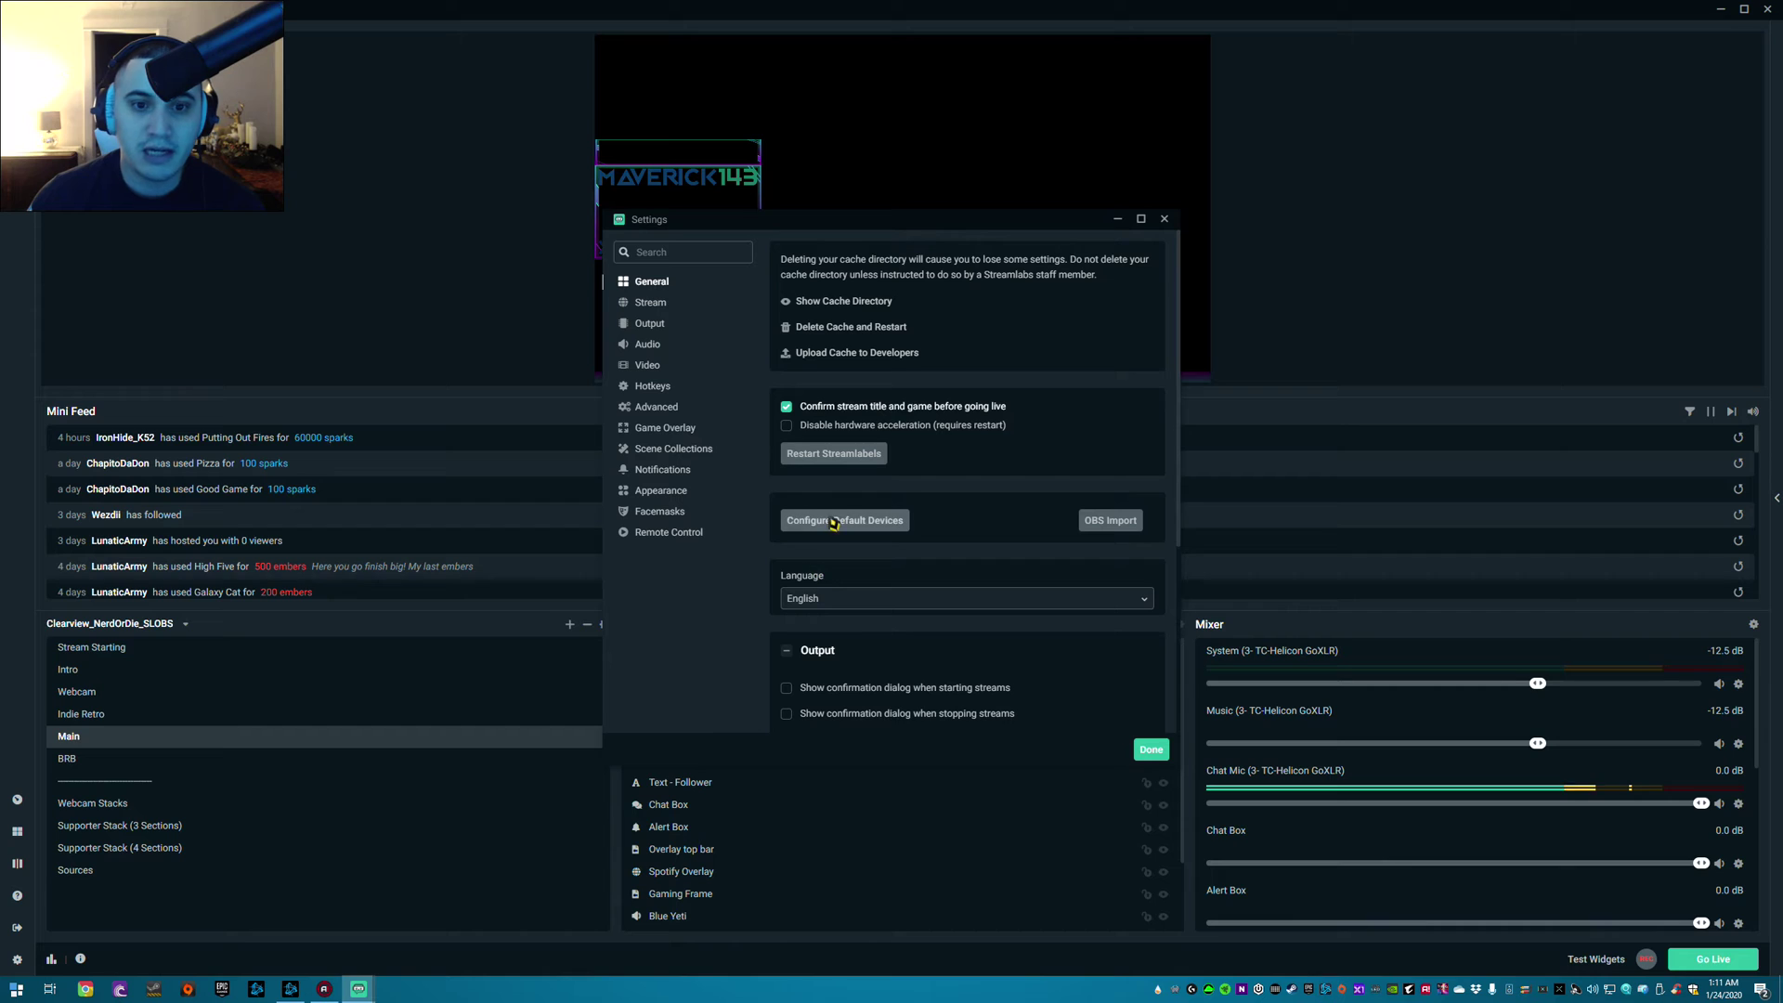
# - On the Output page, set the Streaming encoder to Hardware (NVENC)
pyautogui.click(652, 324)
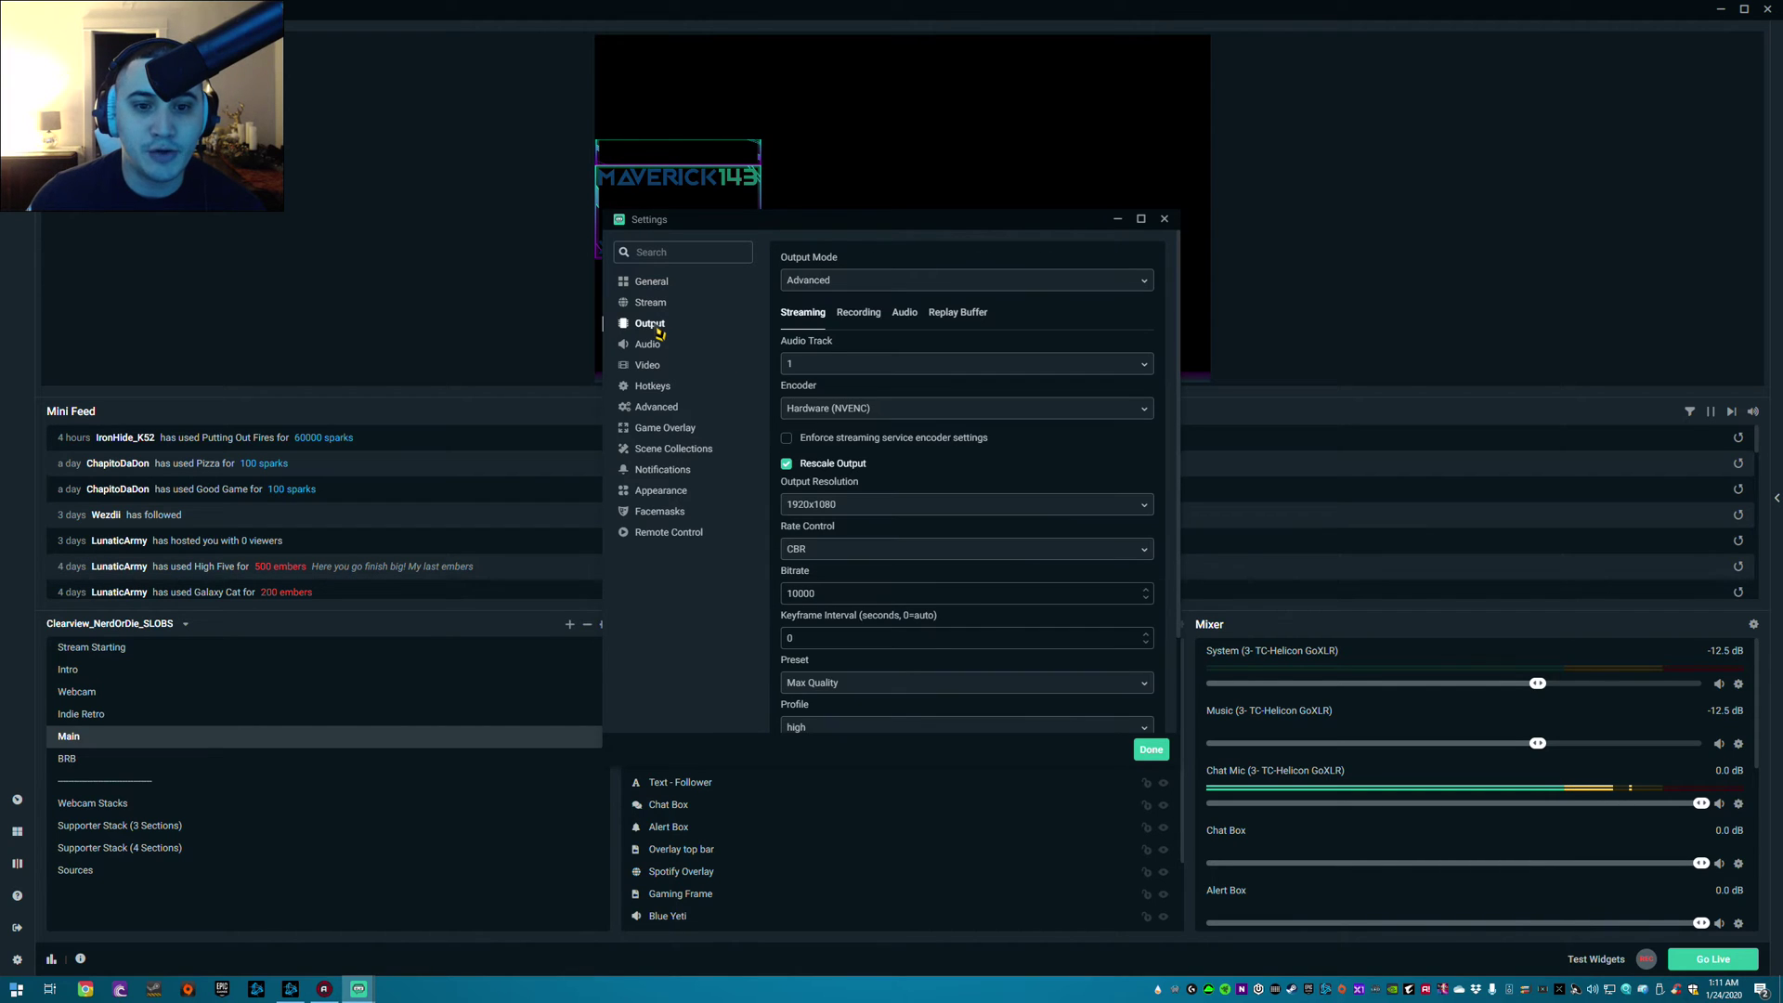
pyautogui.click(883, 415)
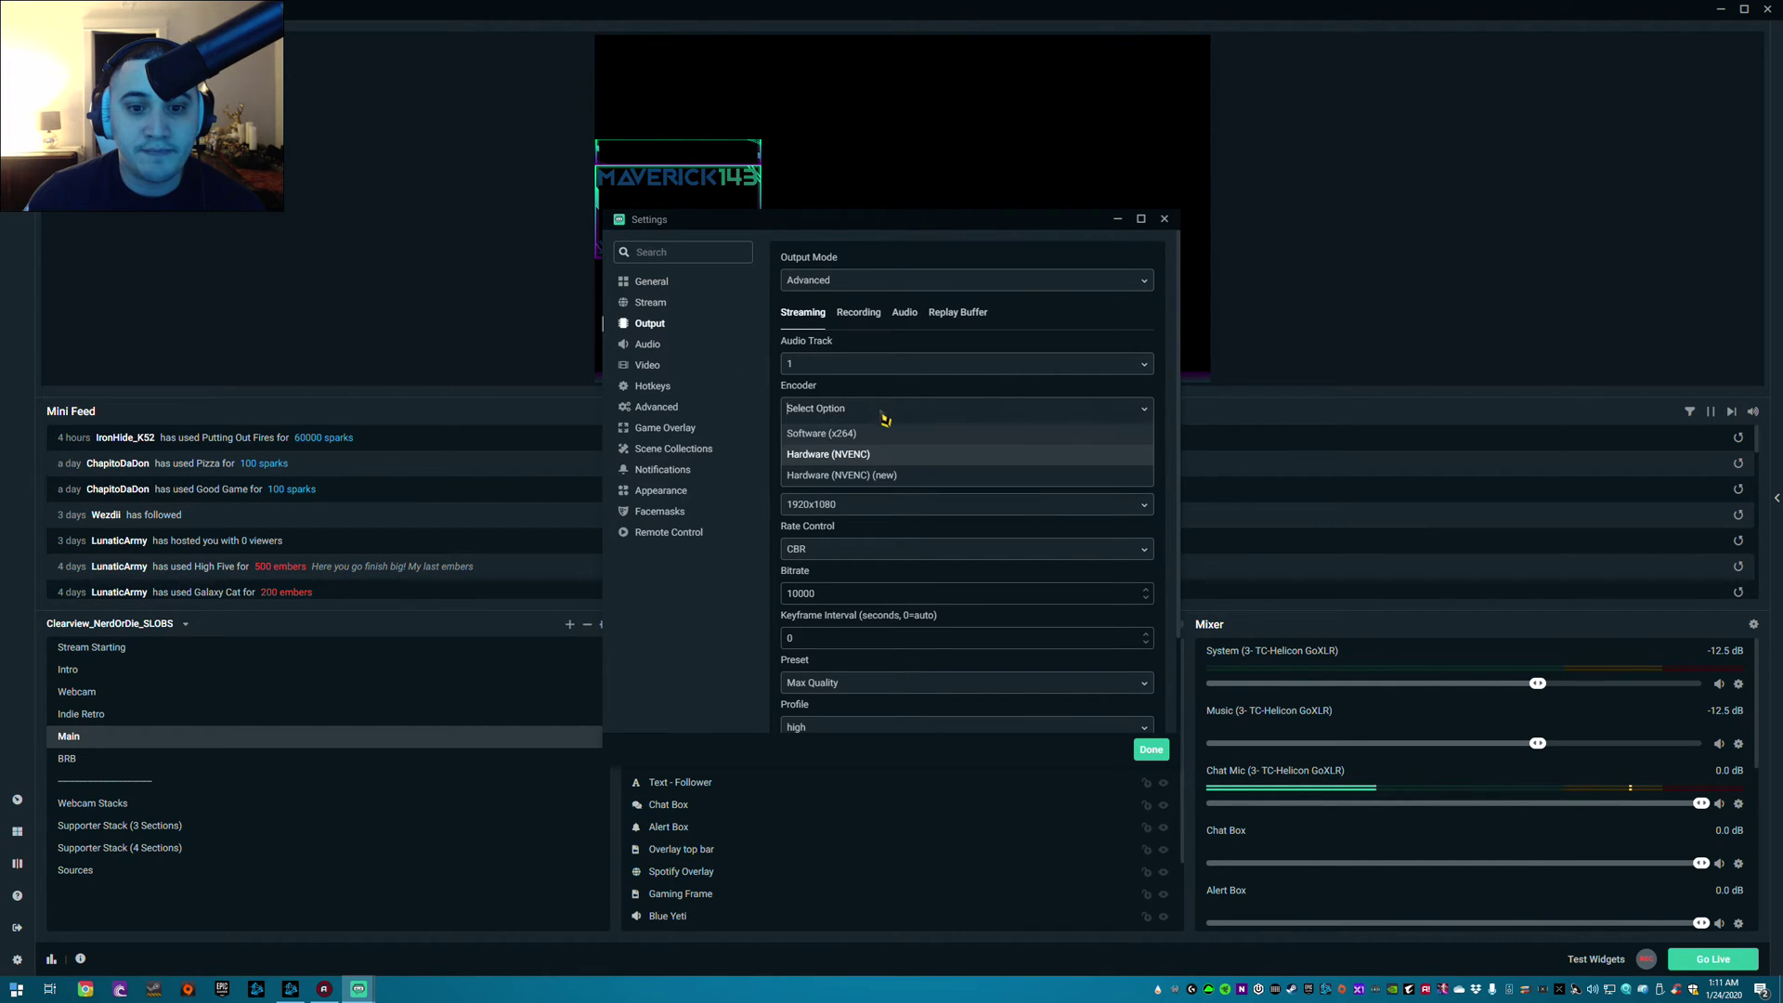
pyautogui.press('Return')
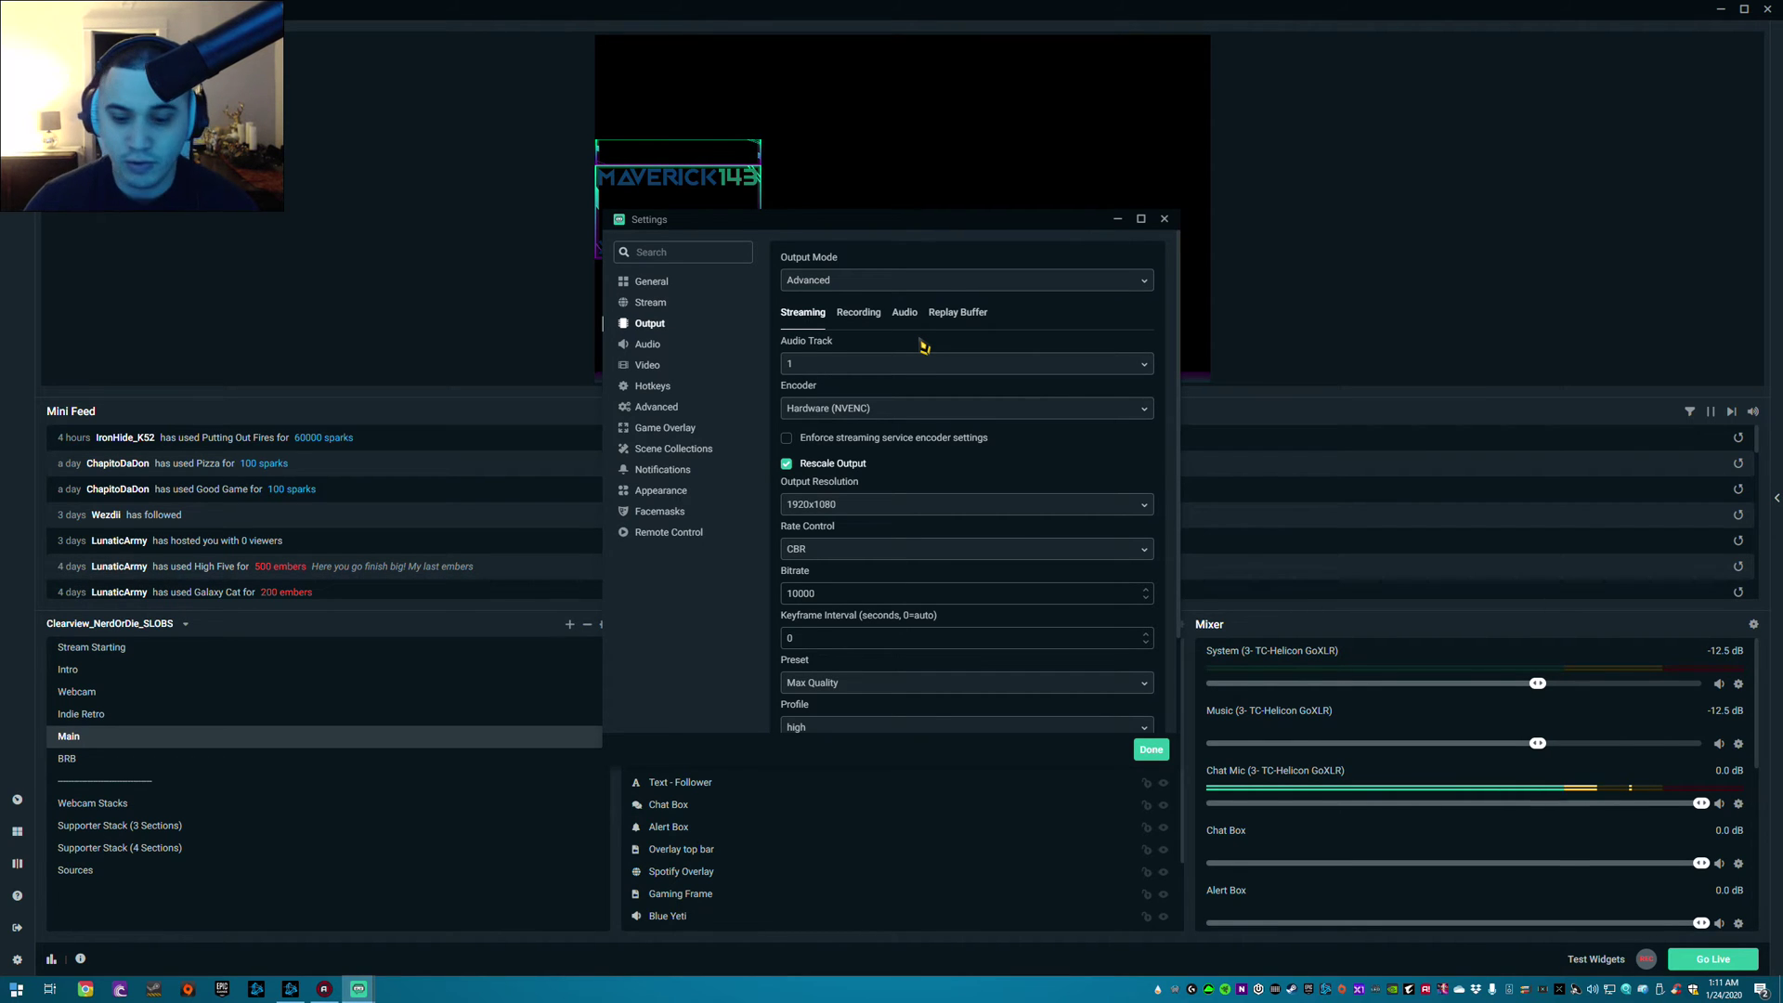
# - Open and dismiss the Windows Start and quick-link menus, then reopen the streaming encoder list
pyautogui.press('super')
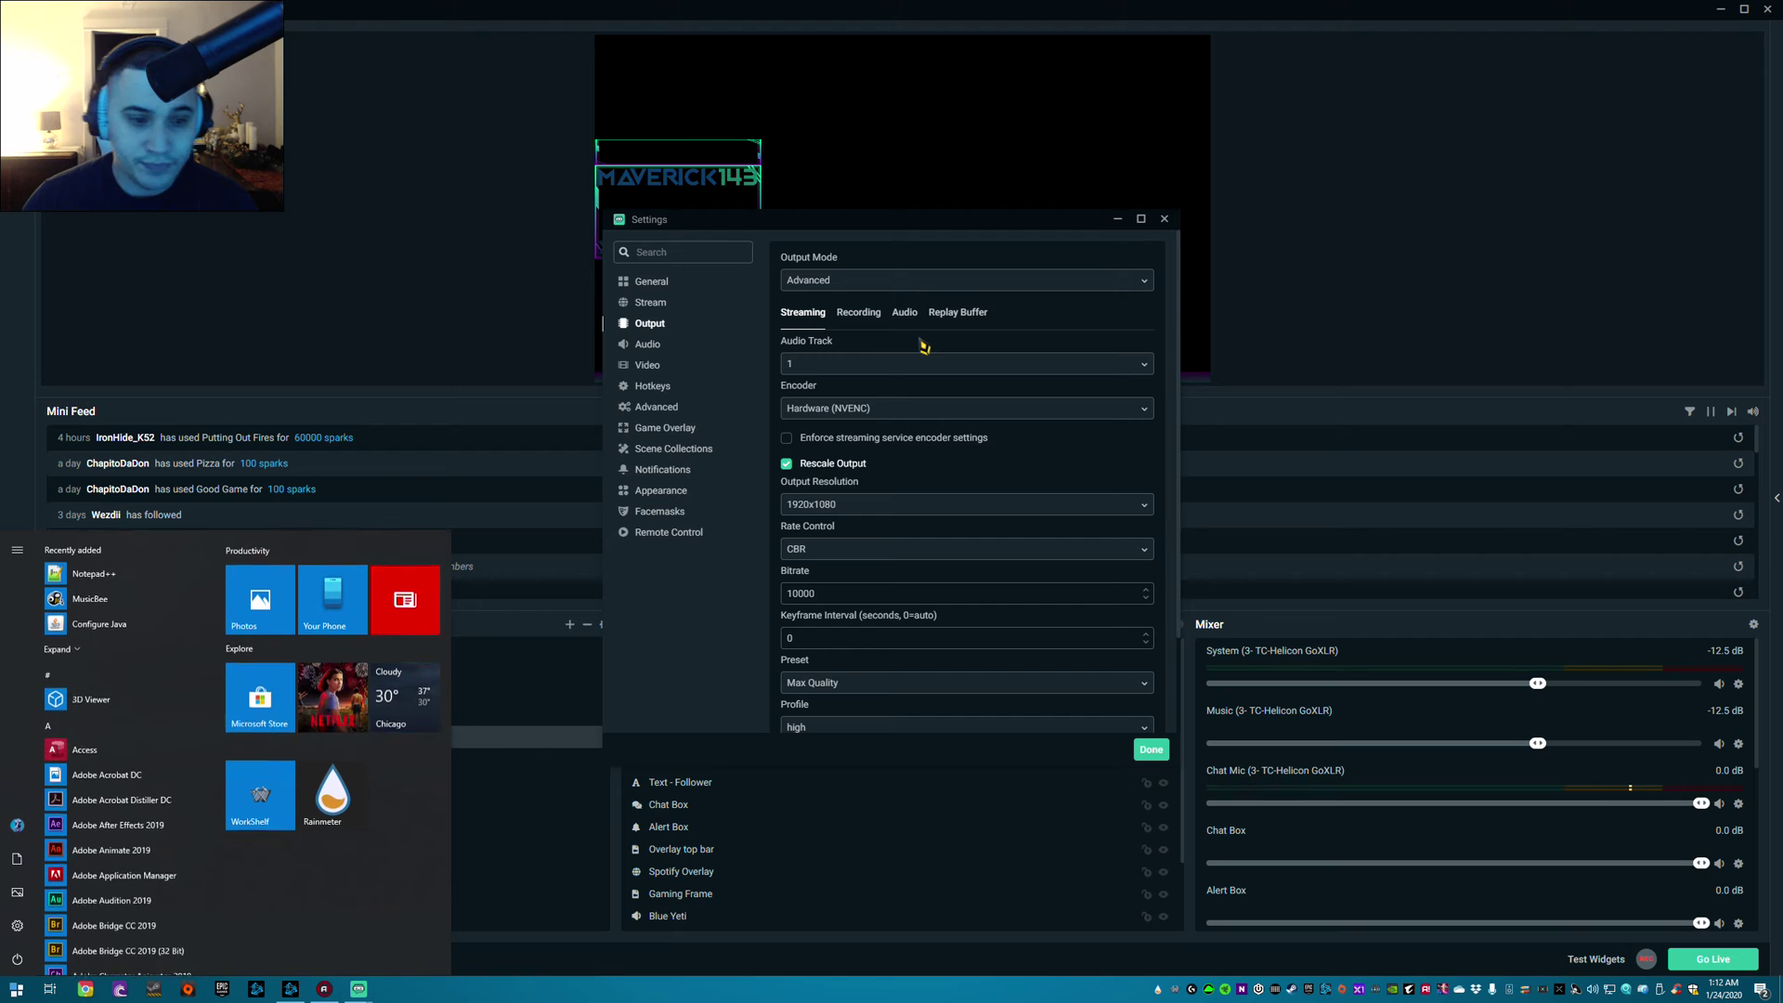
pyautogui.rightClick(15, 992)
pyautogui.click(84, 877)
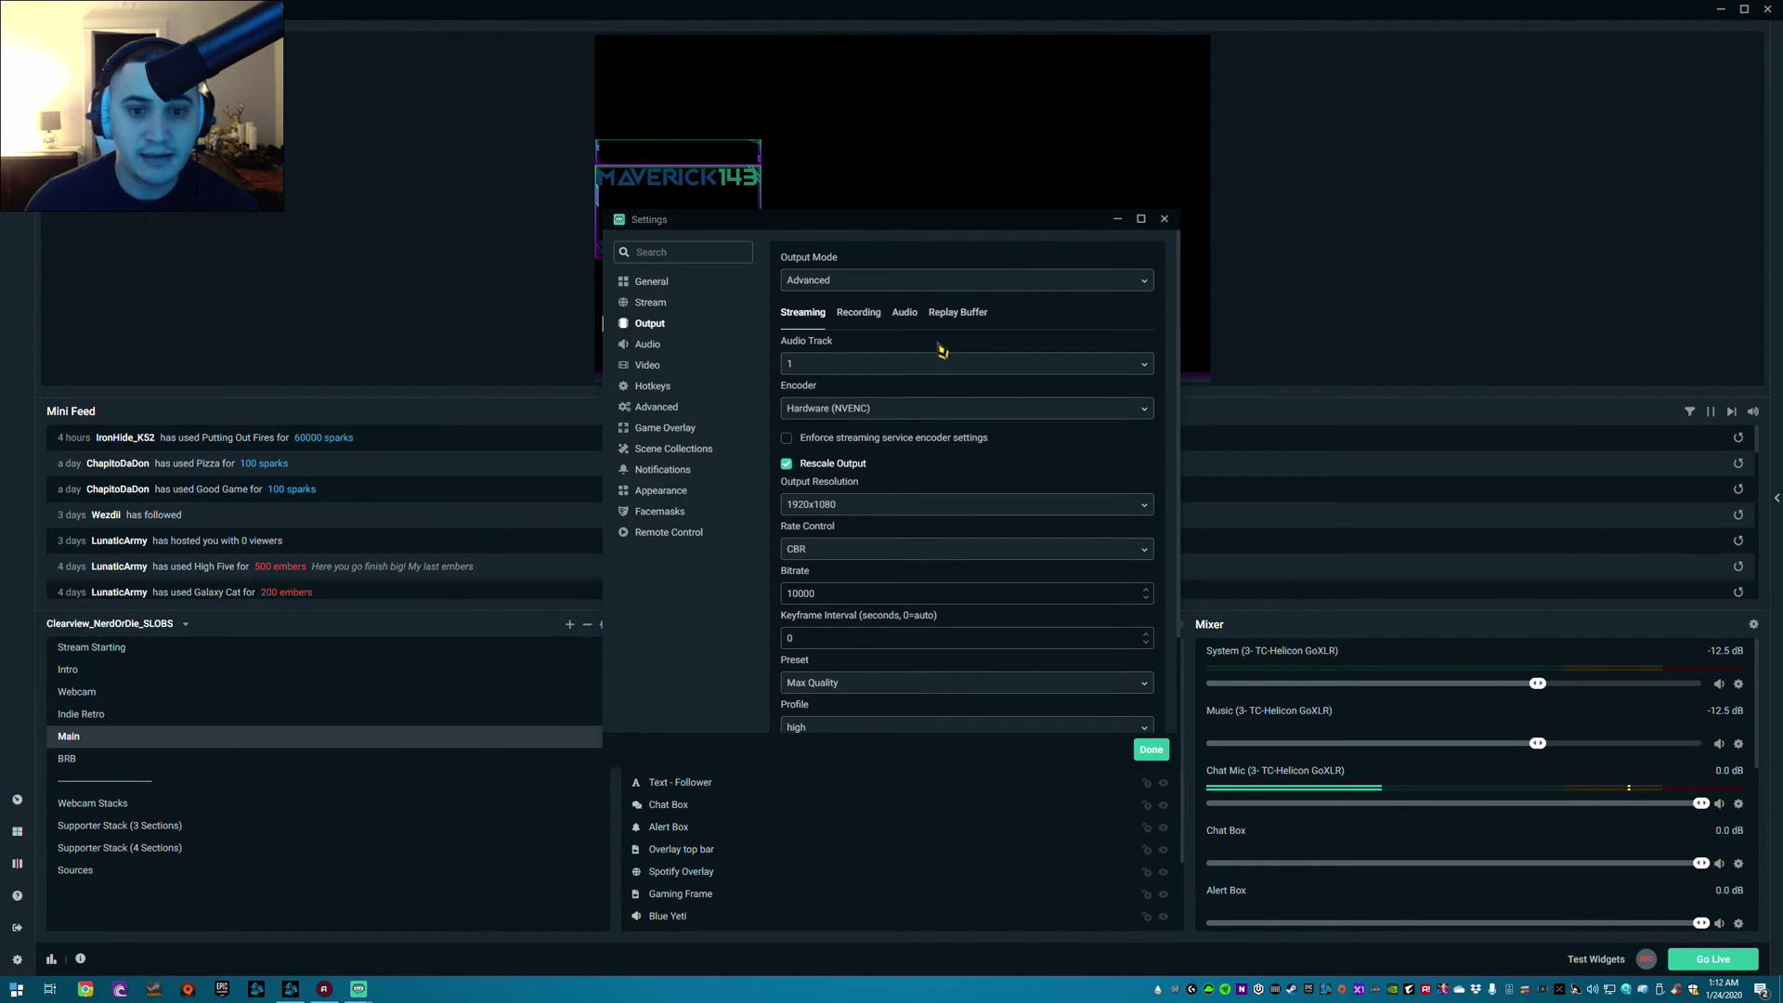
pyautogui.hotkey('alt', 'Tab')
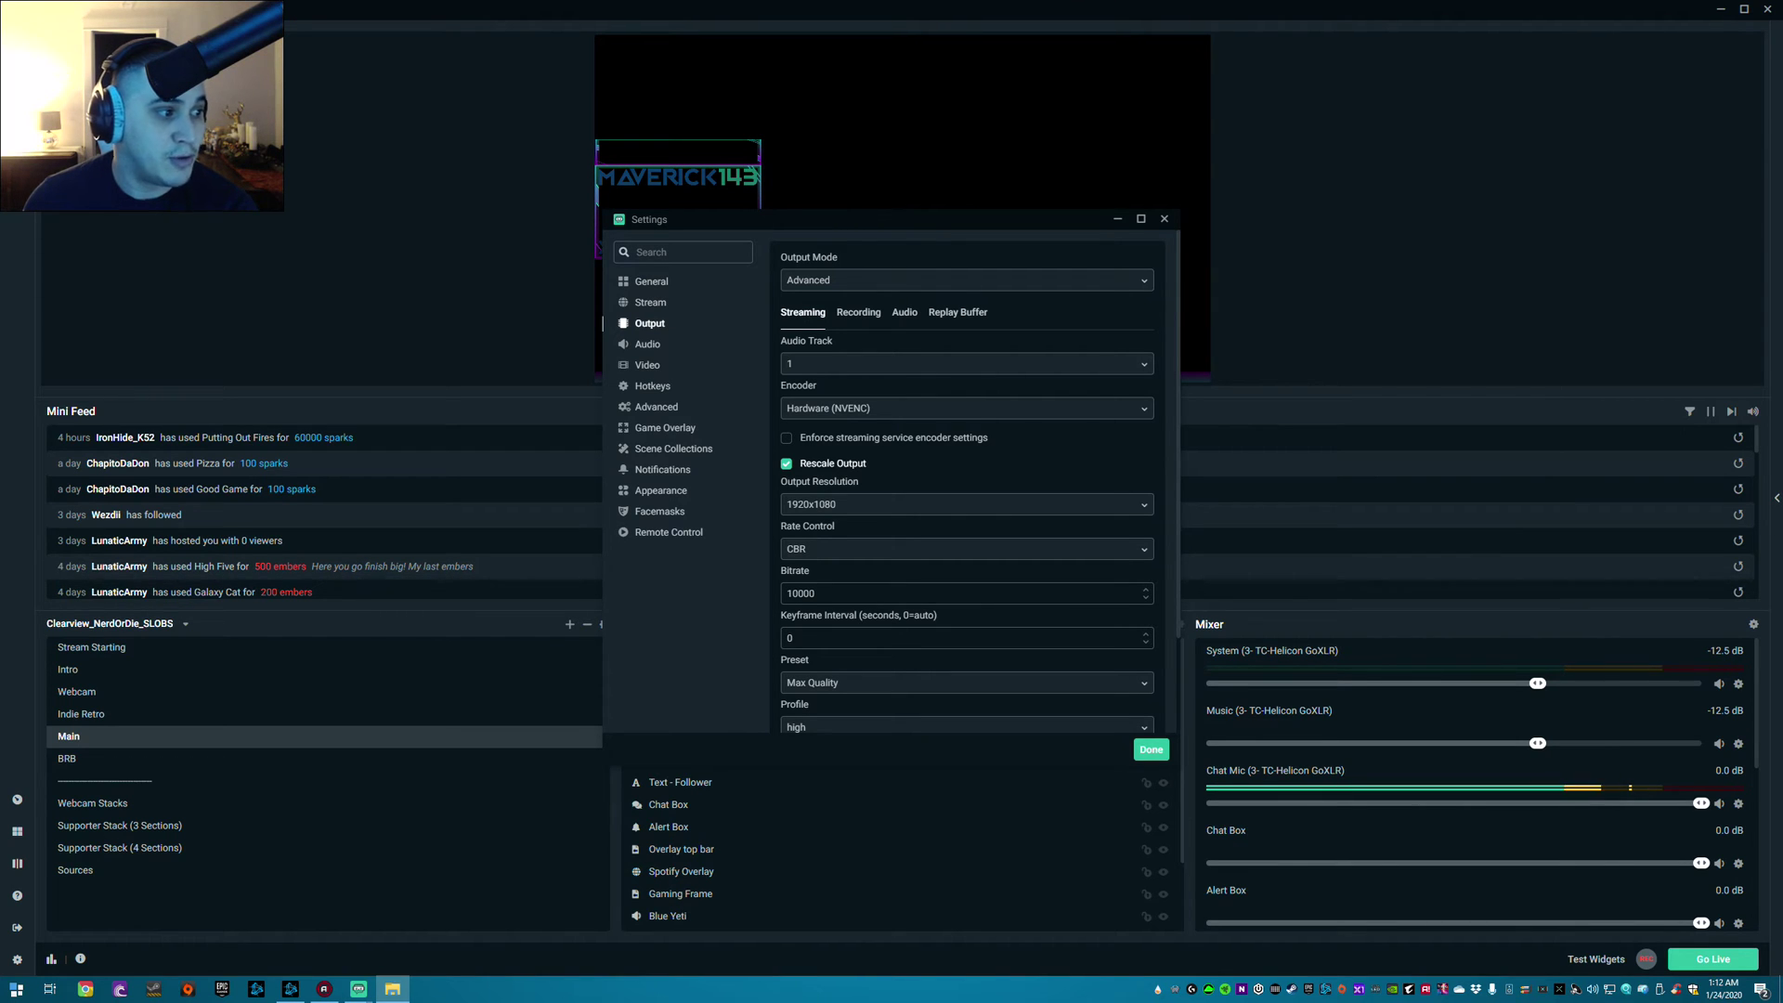
pyautogui.click(1003, 410)
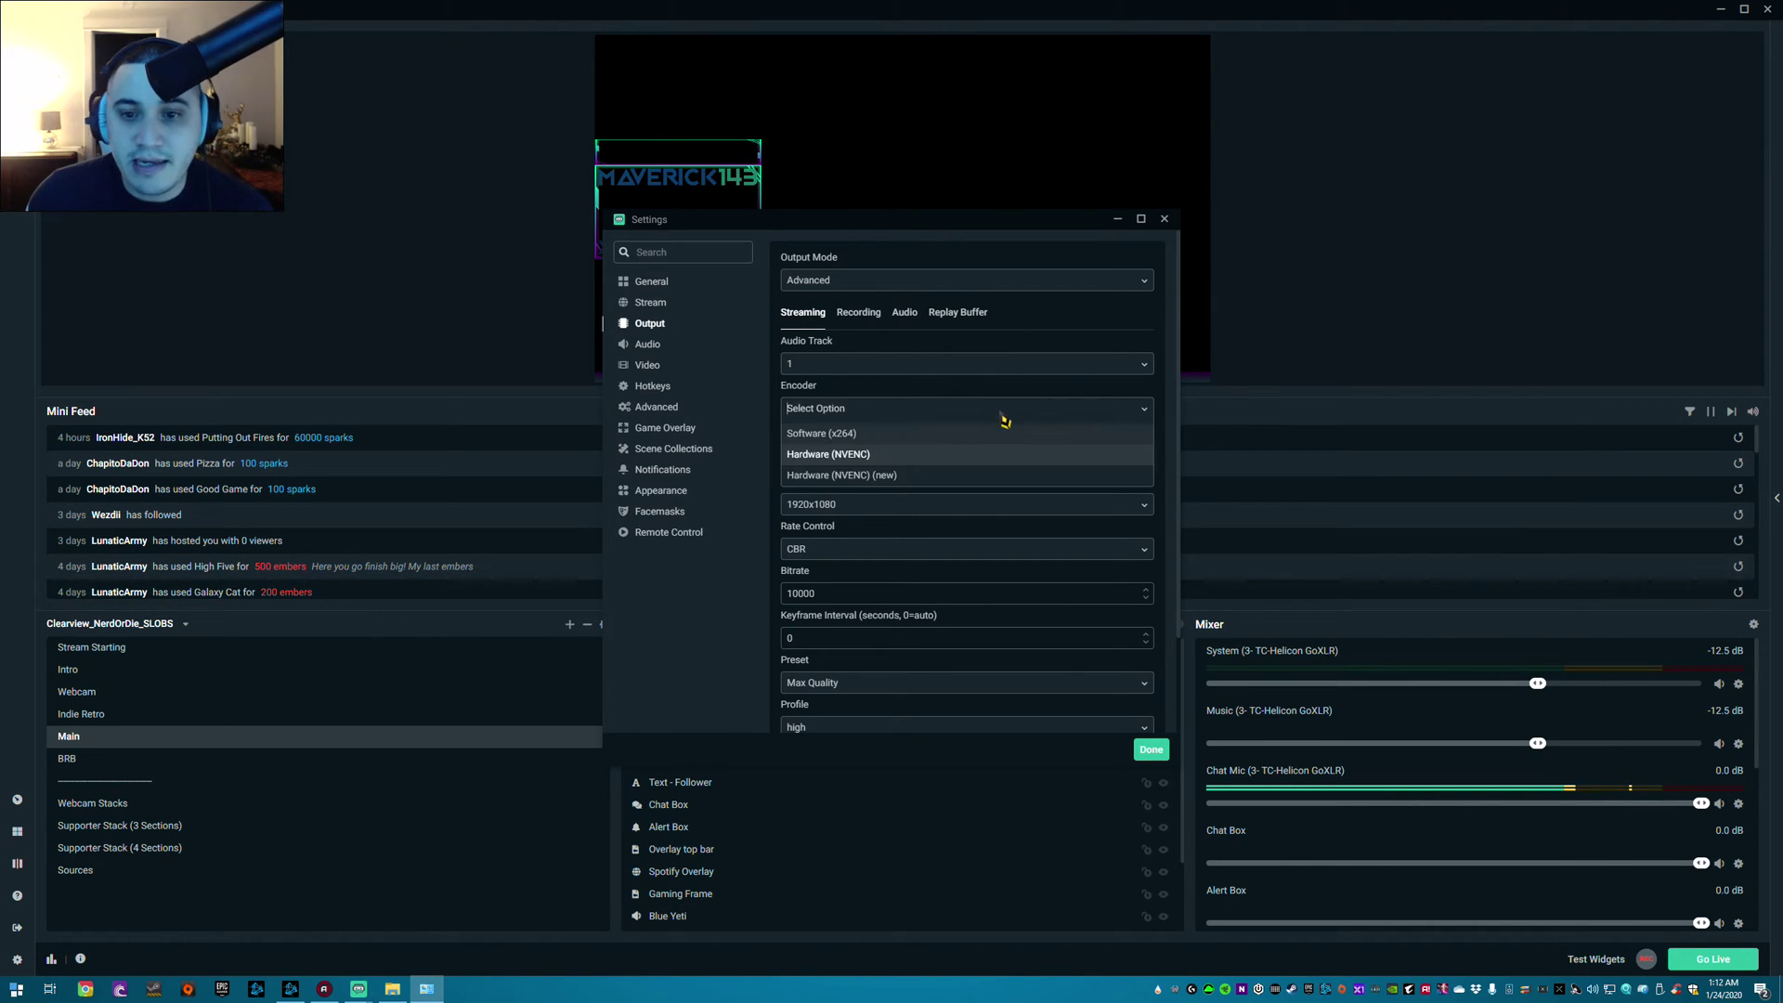
# - Keep Hardware (NVENC) for streaming, set Output Mode to Advanced, and switch to the Recording tab
pyautogui.click(921, 462)
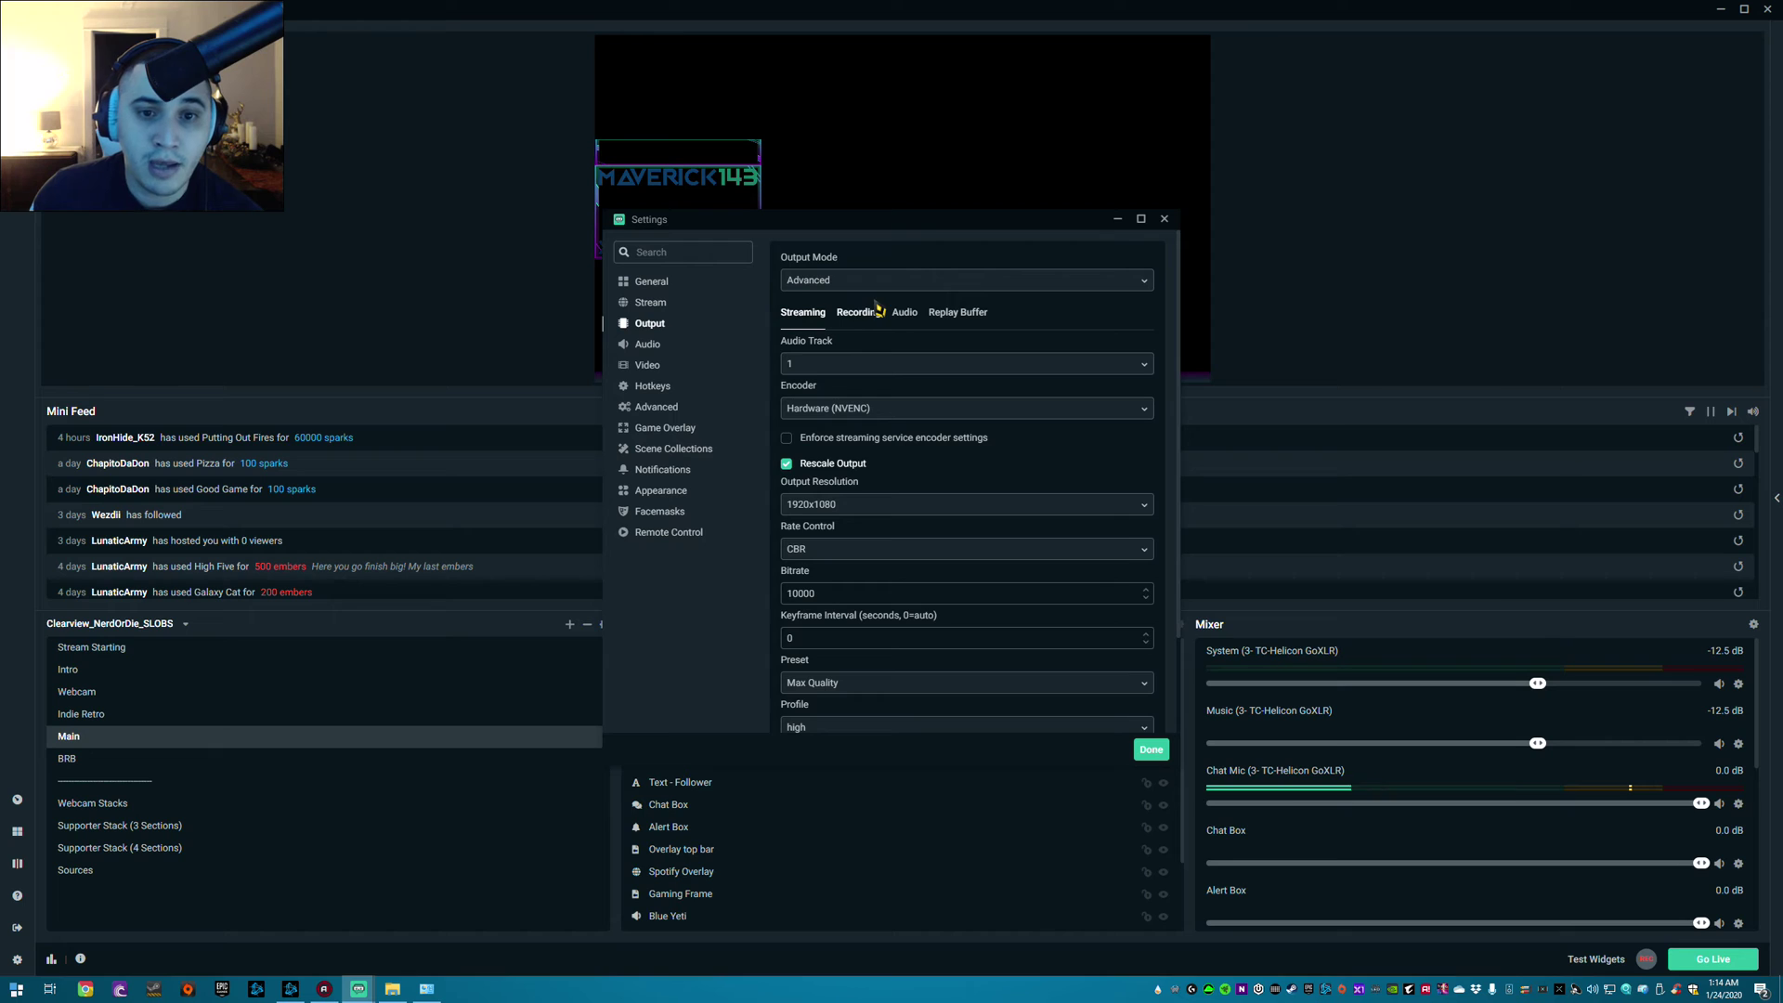
pyautogui.click(815, 282)
pyautogui.click(829, 327)
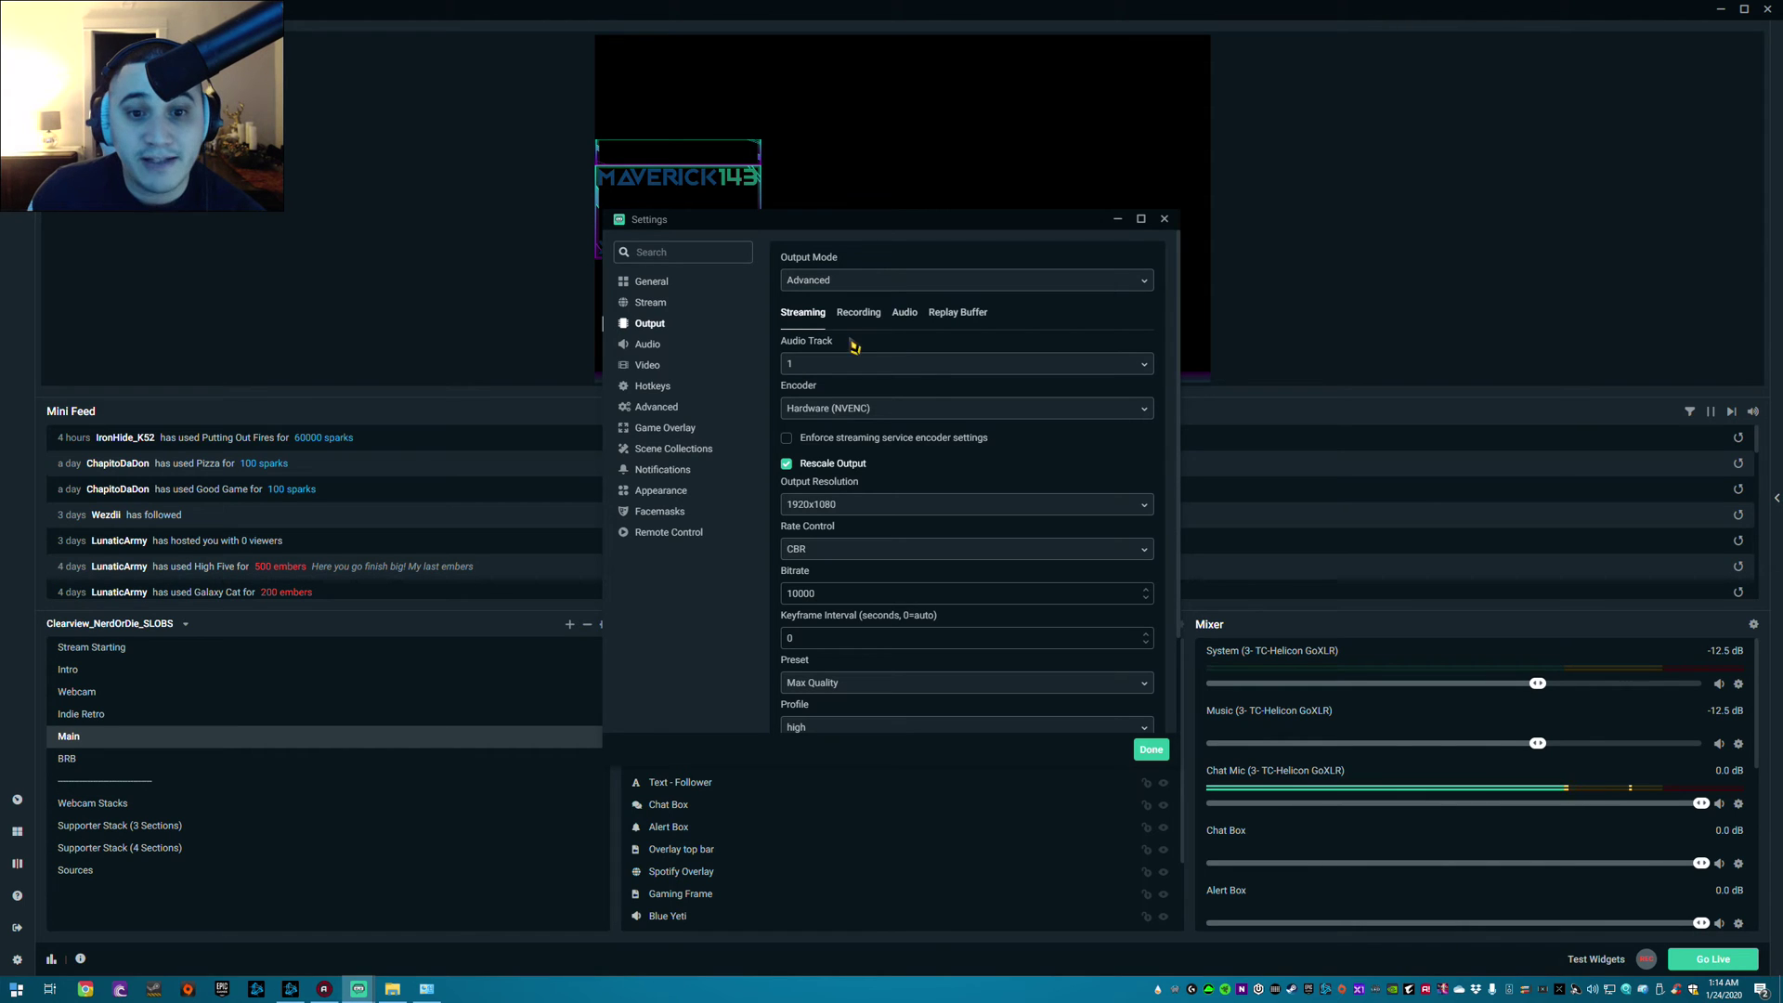
pyautogui.click(858, 313)
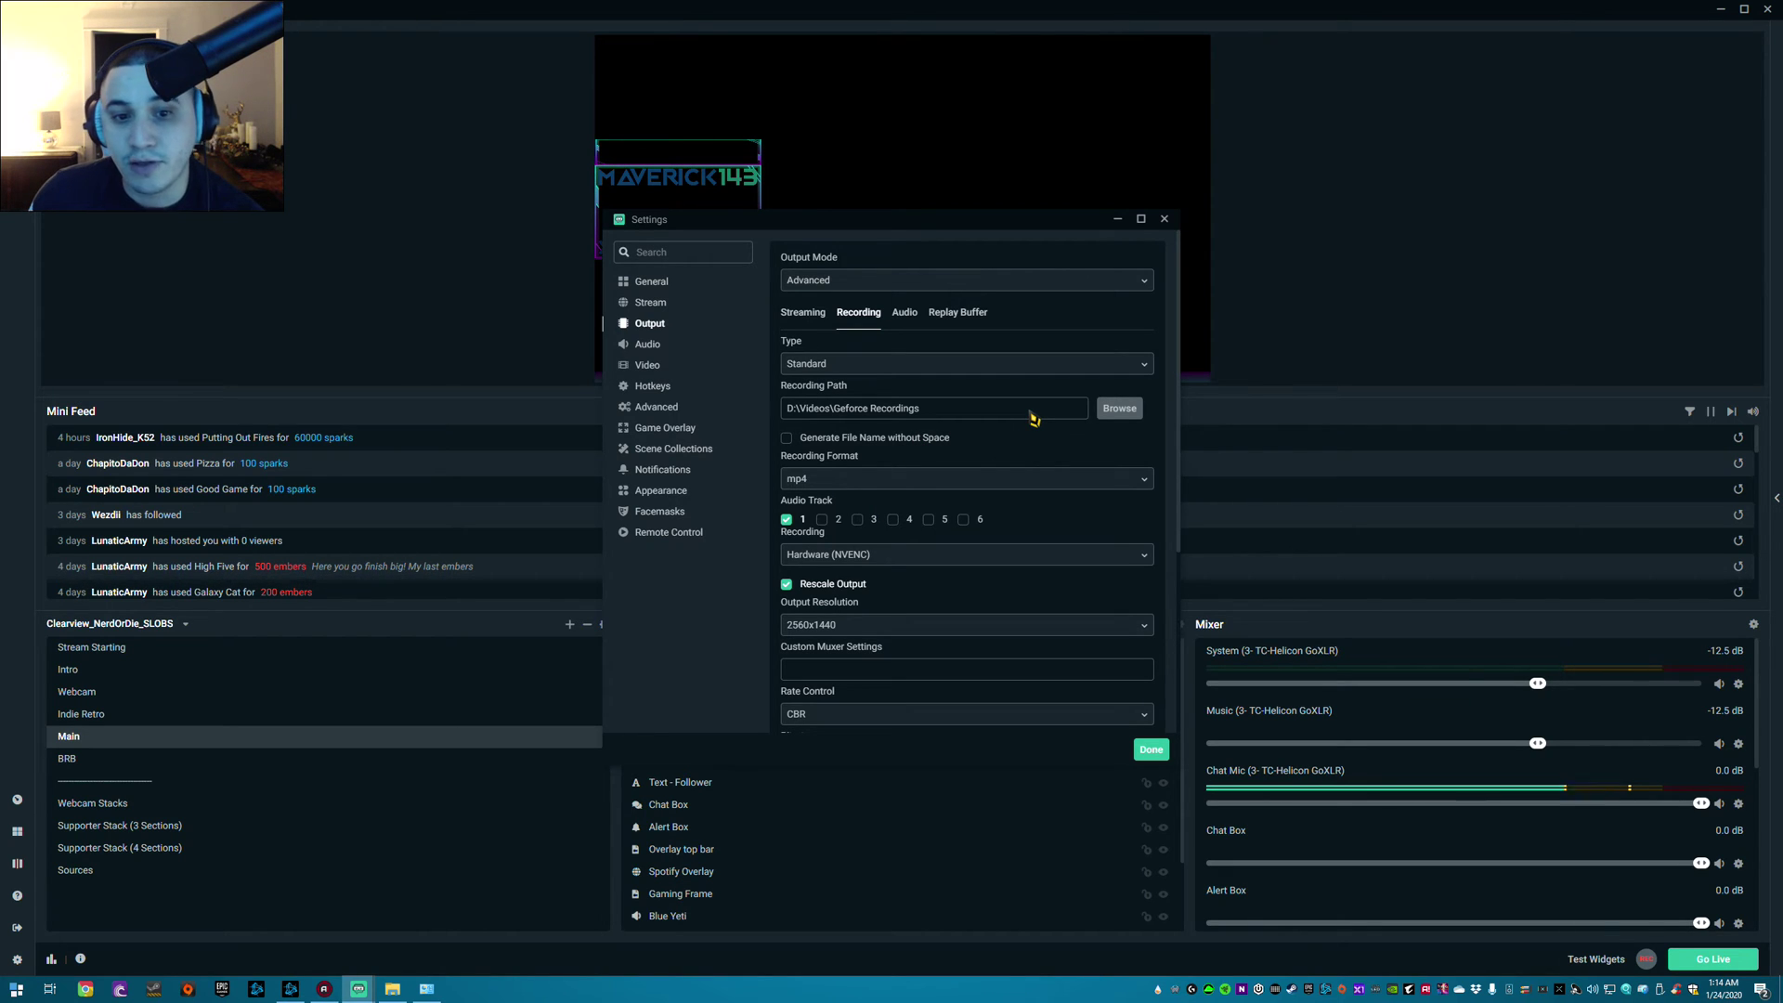
# - Keep the recording rate control on CBR
pyautogui.scroll(-3, 966, 554)
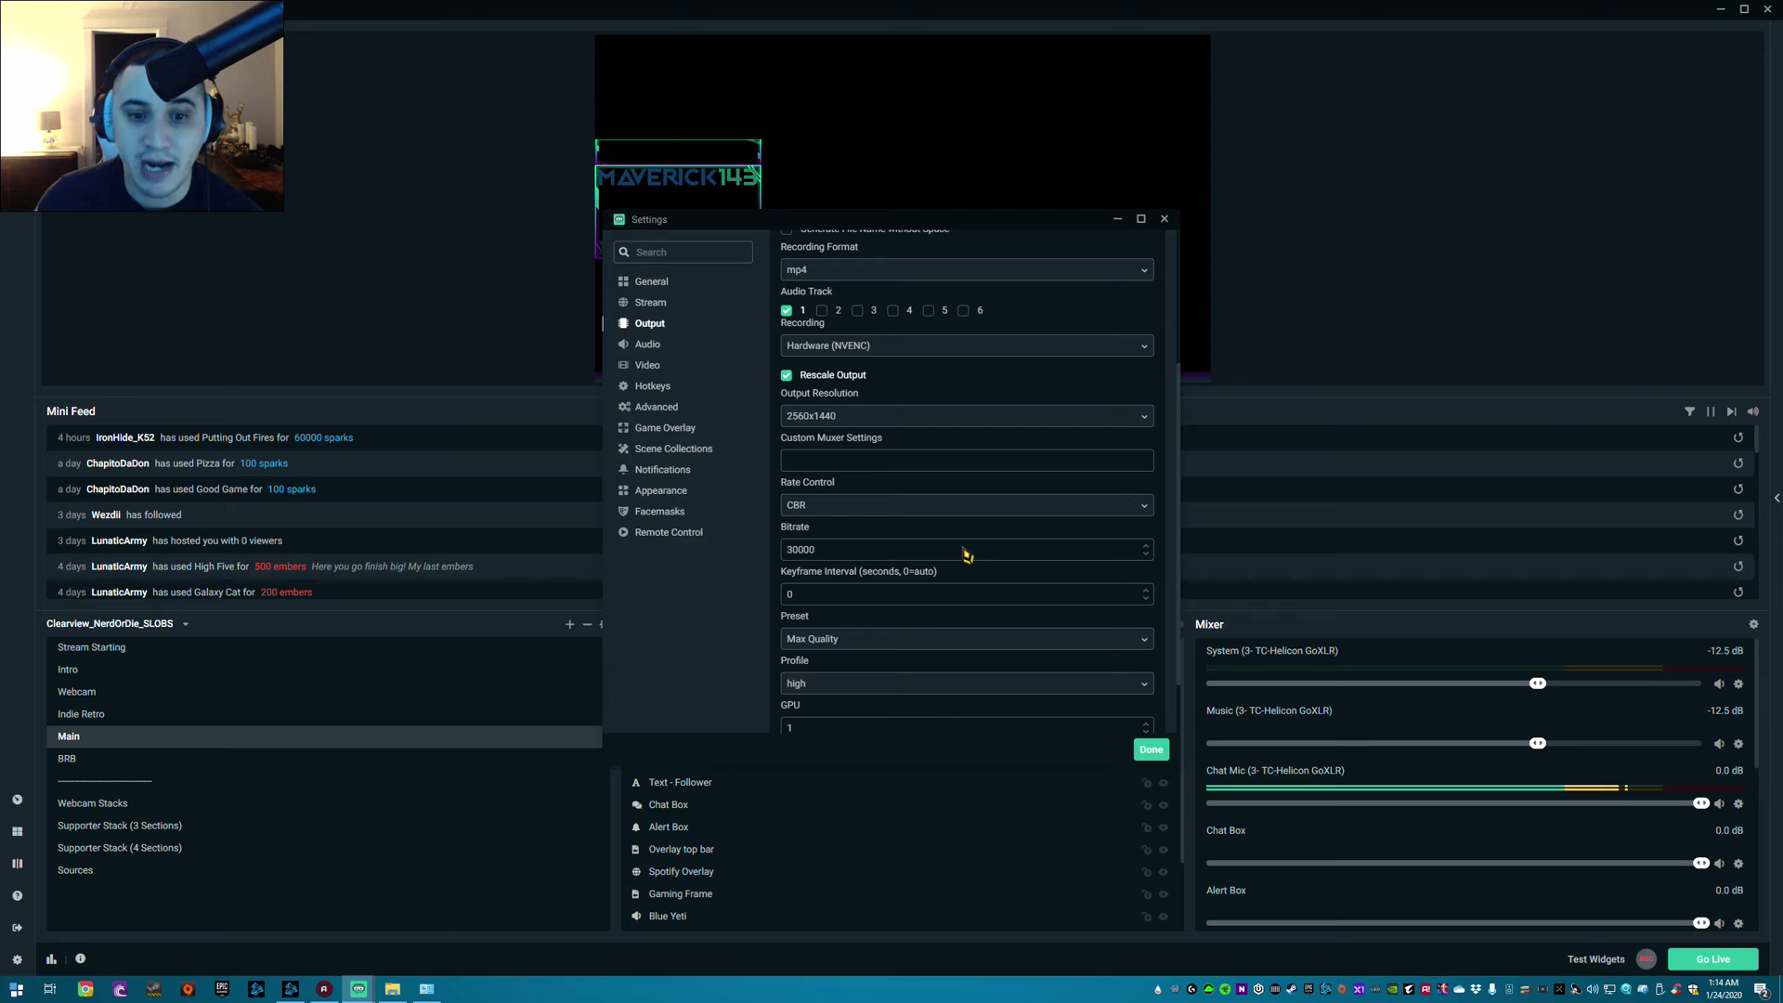
pyautogui.click(894, 507)
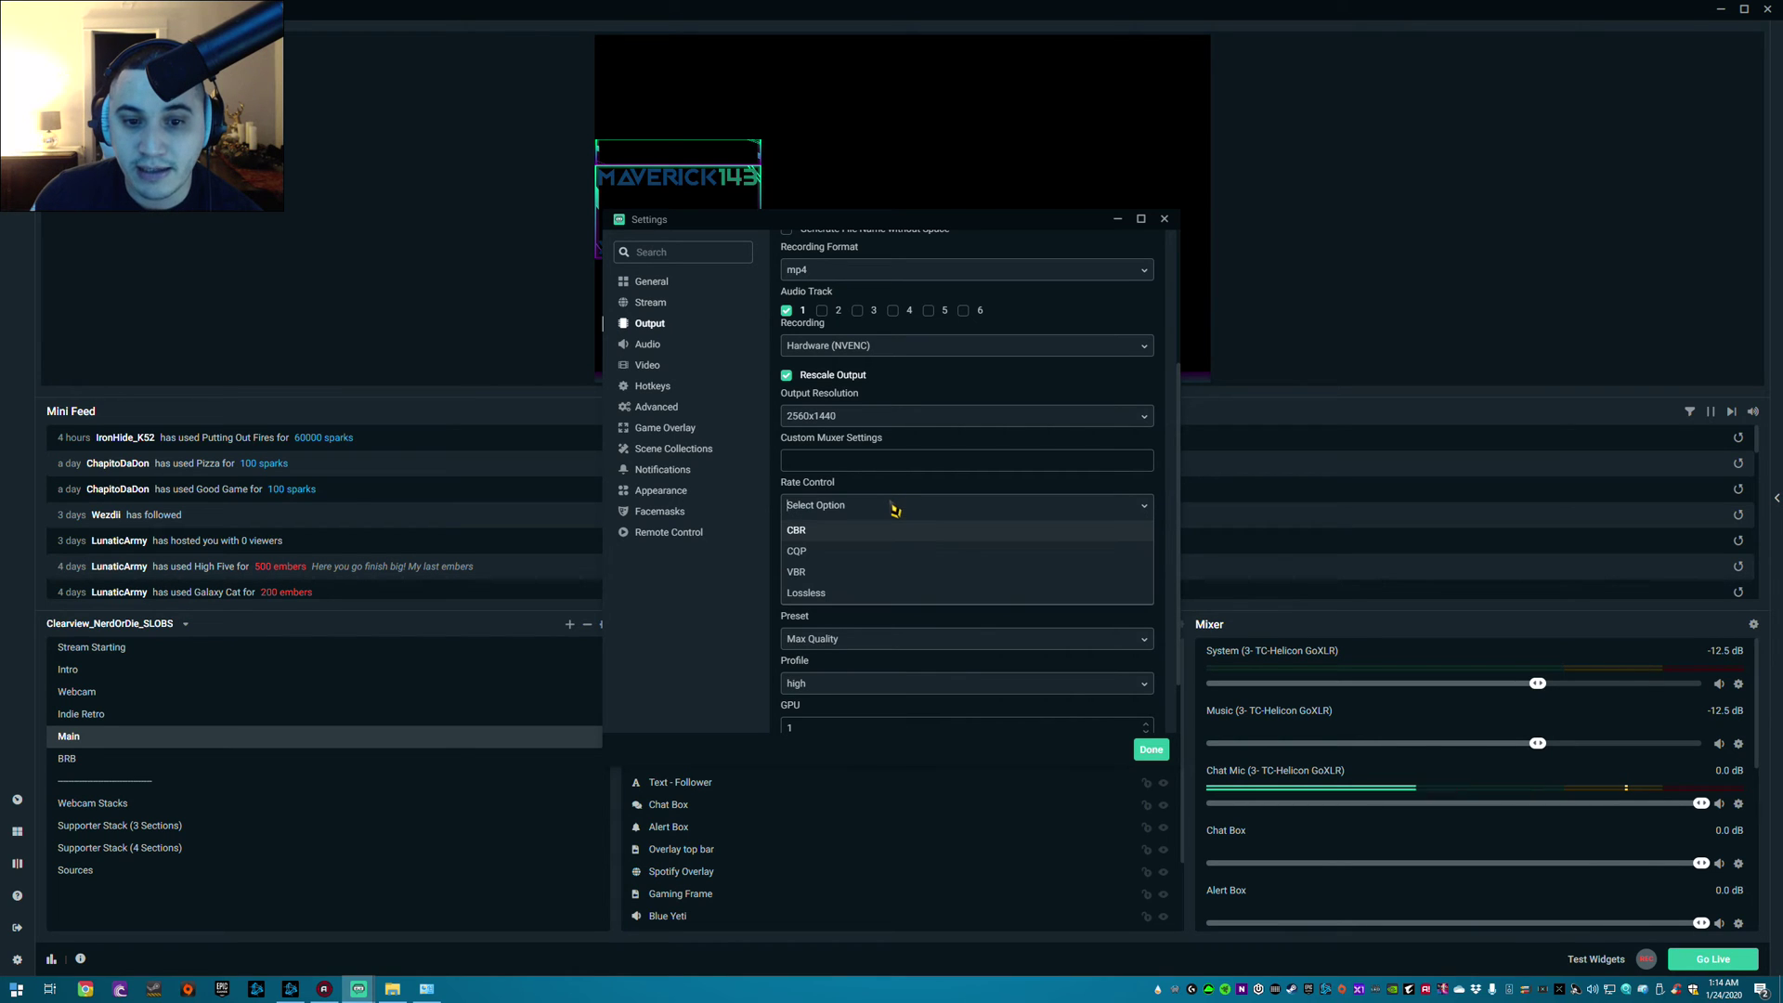
pyautogui.click(897, 488)
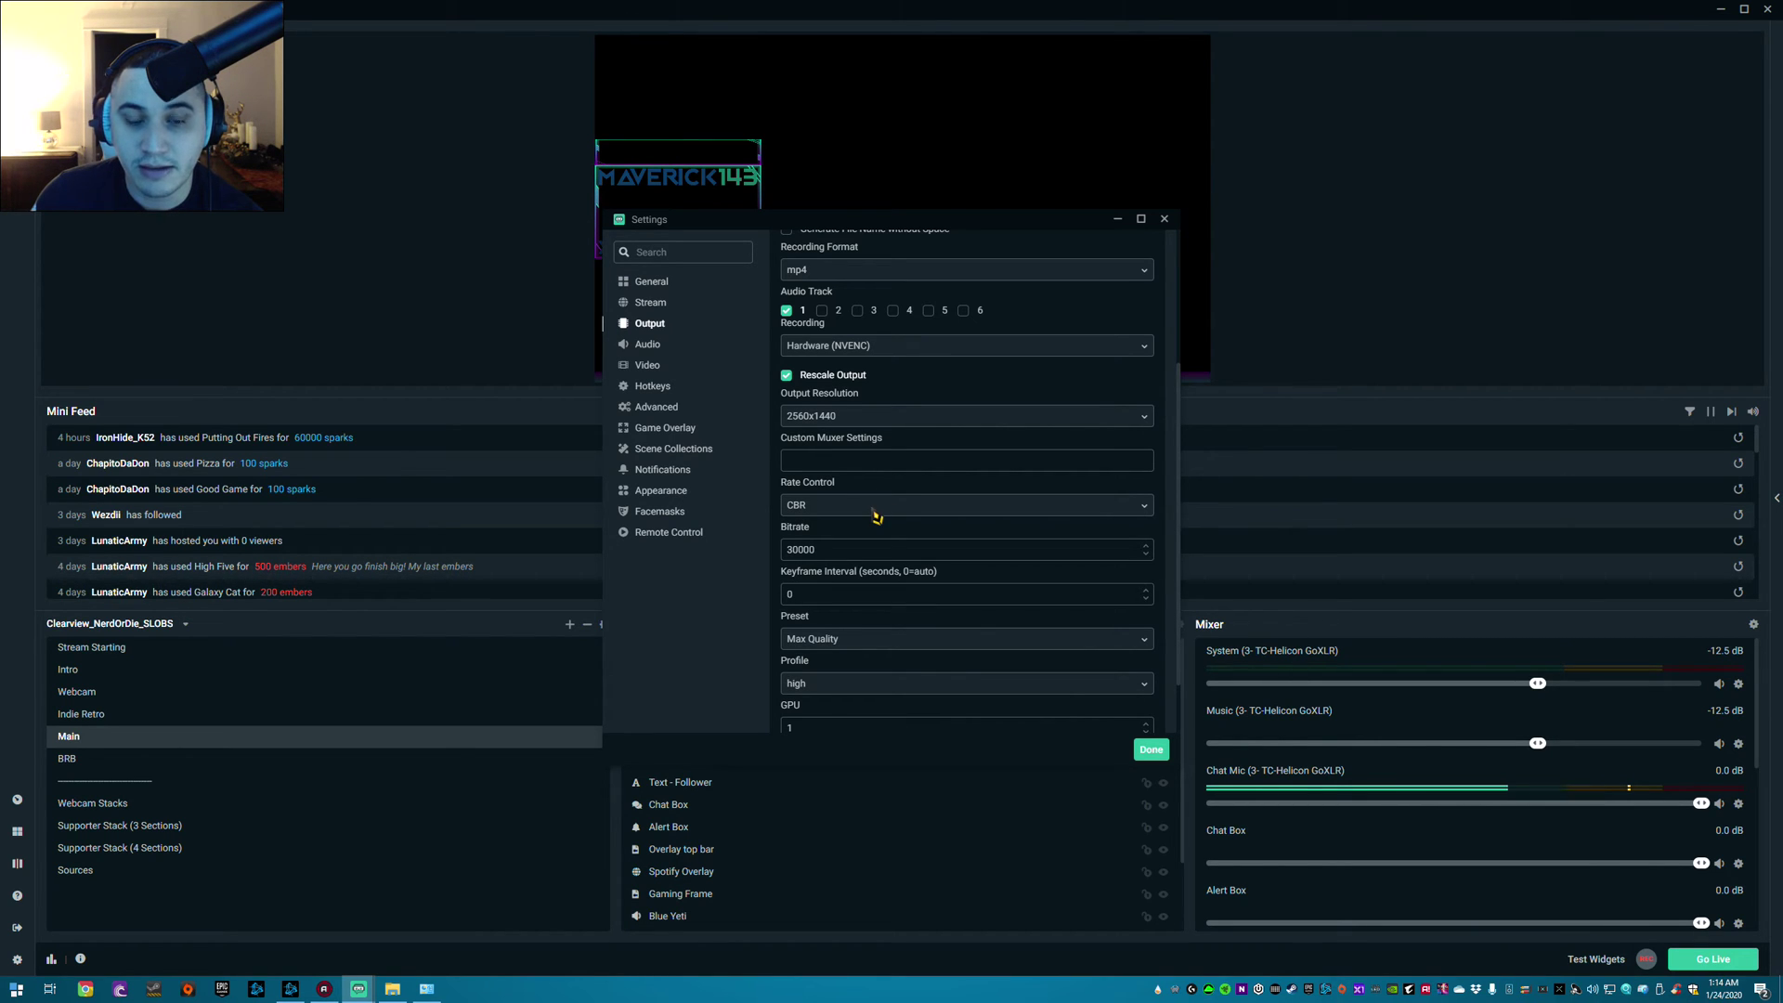
# - Set the recording preset to Max Quality, keep the profile at high, and lower GPU to 0
pyautogui.scroll(-1, 862, 557)
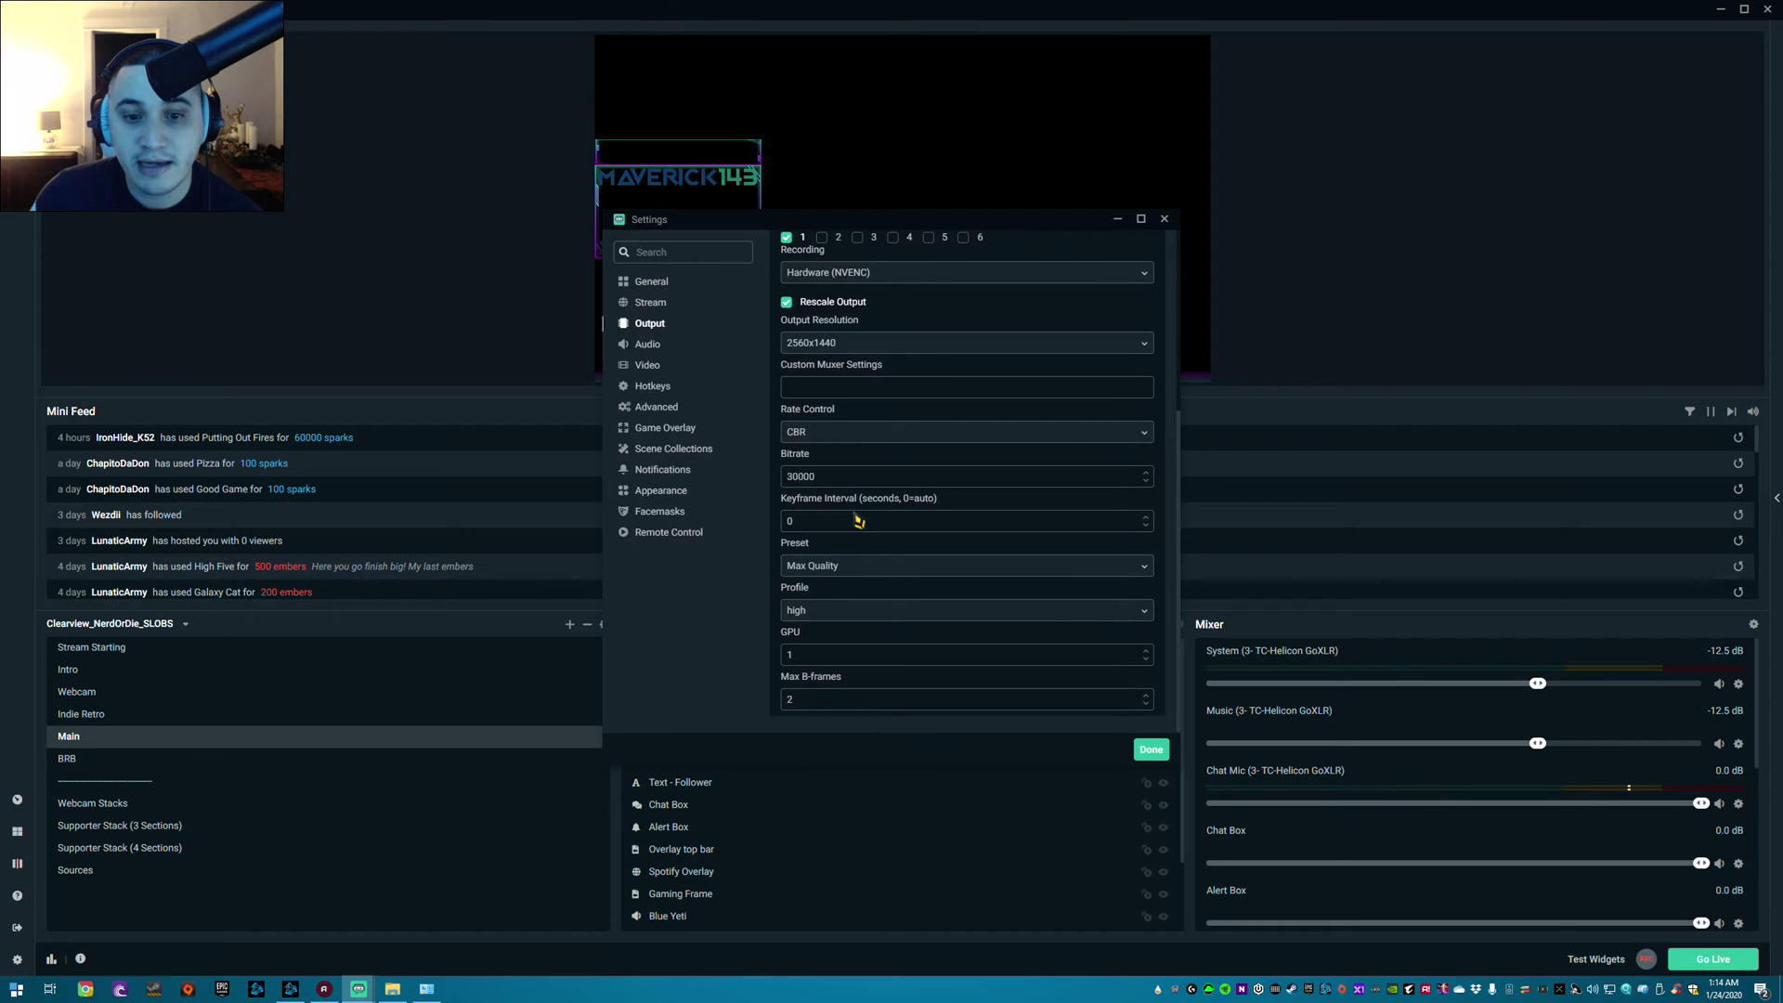
pyautogui.click(874, 568)
pyautogui.click(836, 592)
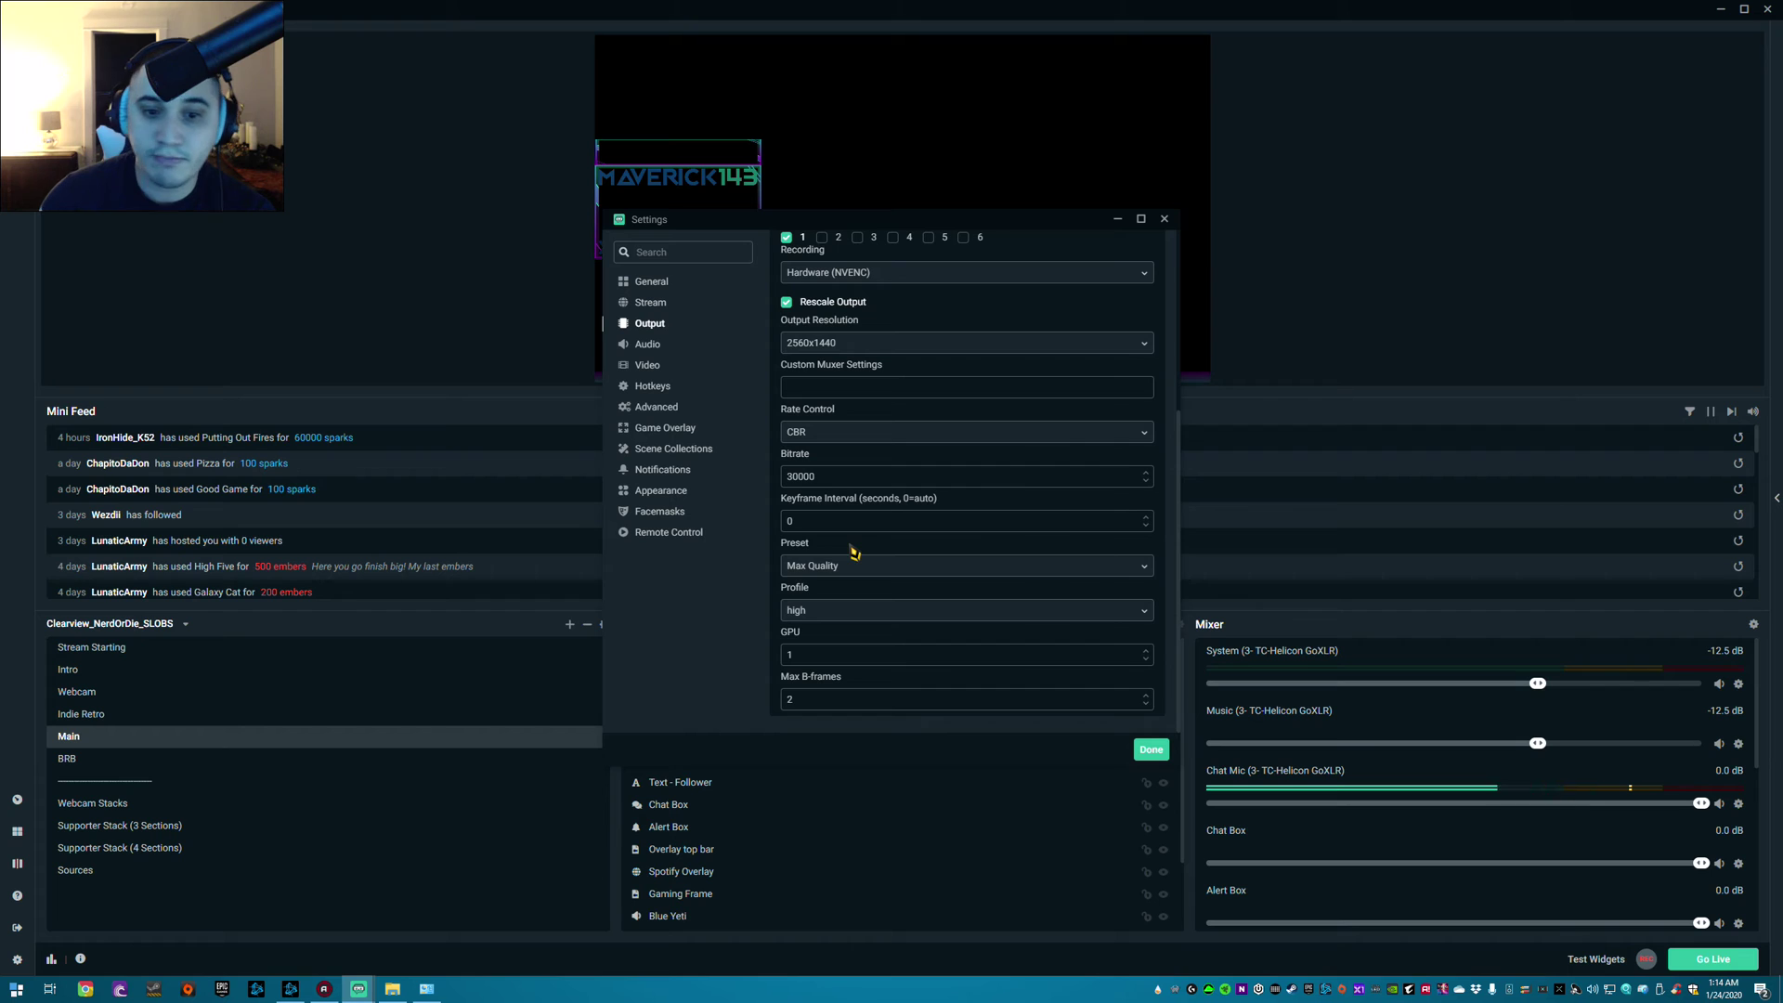
pyautogui.click(846, 568)
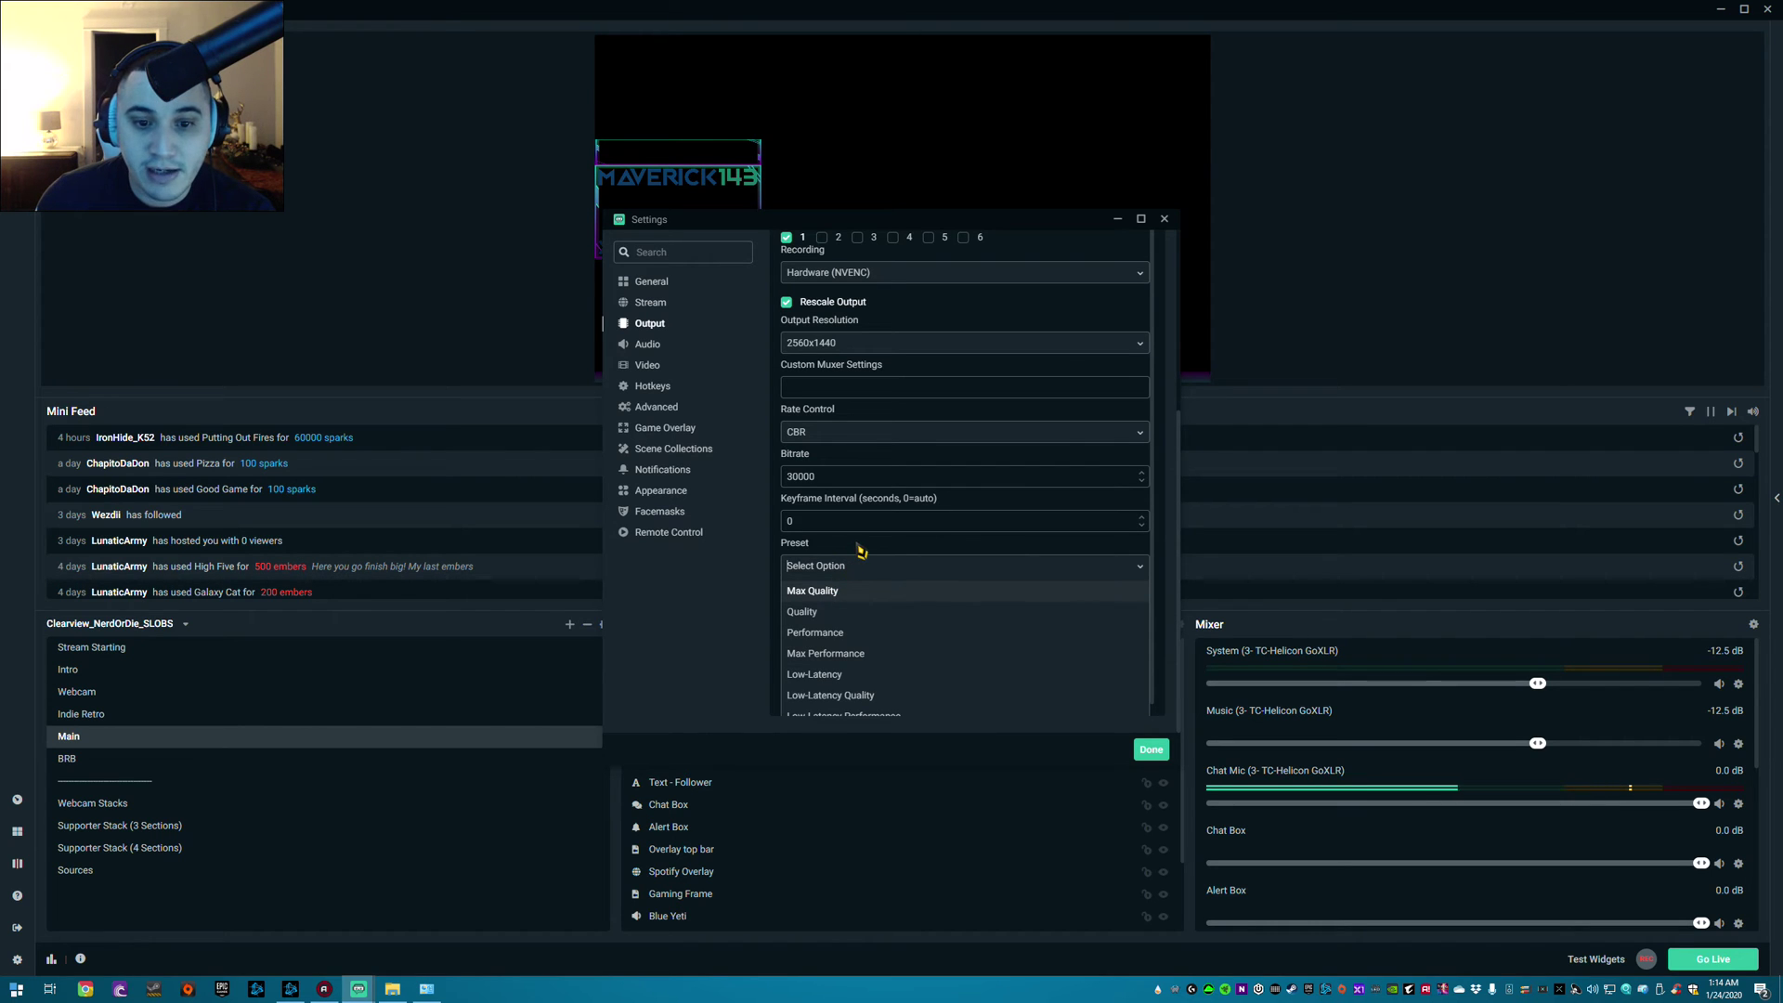
pyautogui.press('Return')
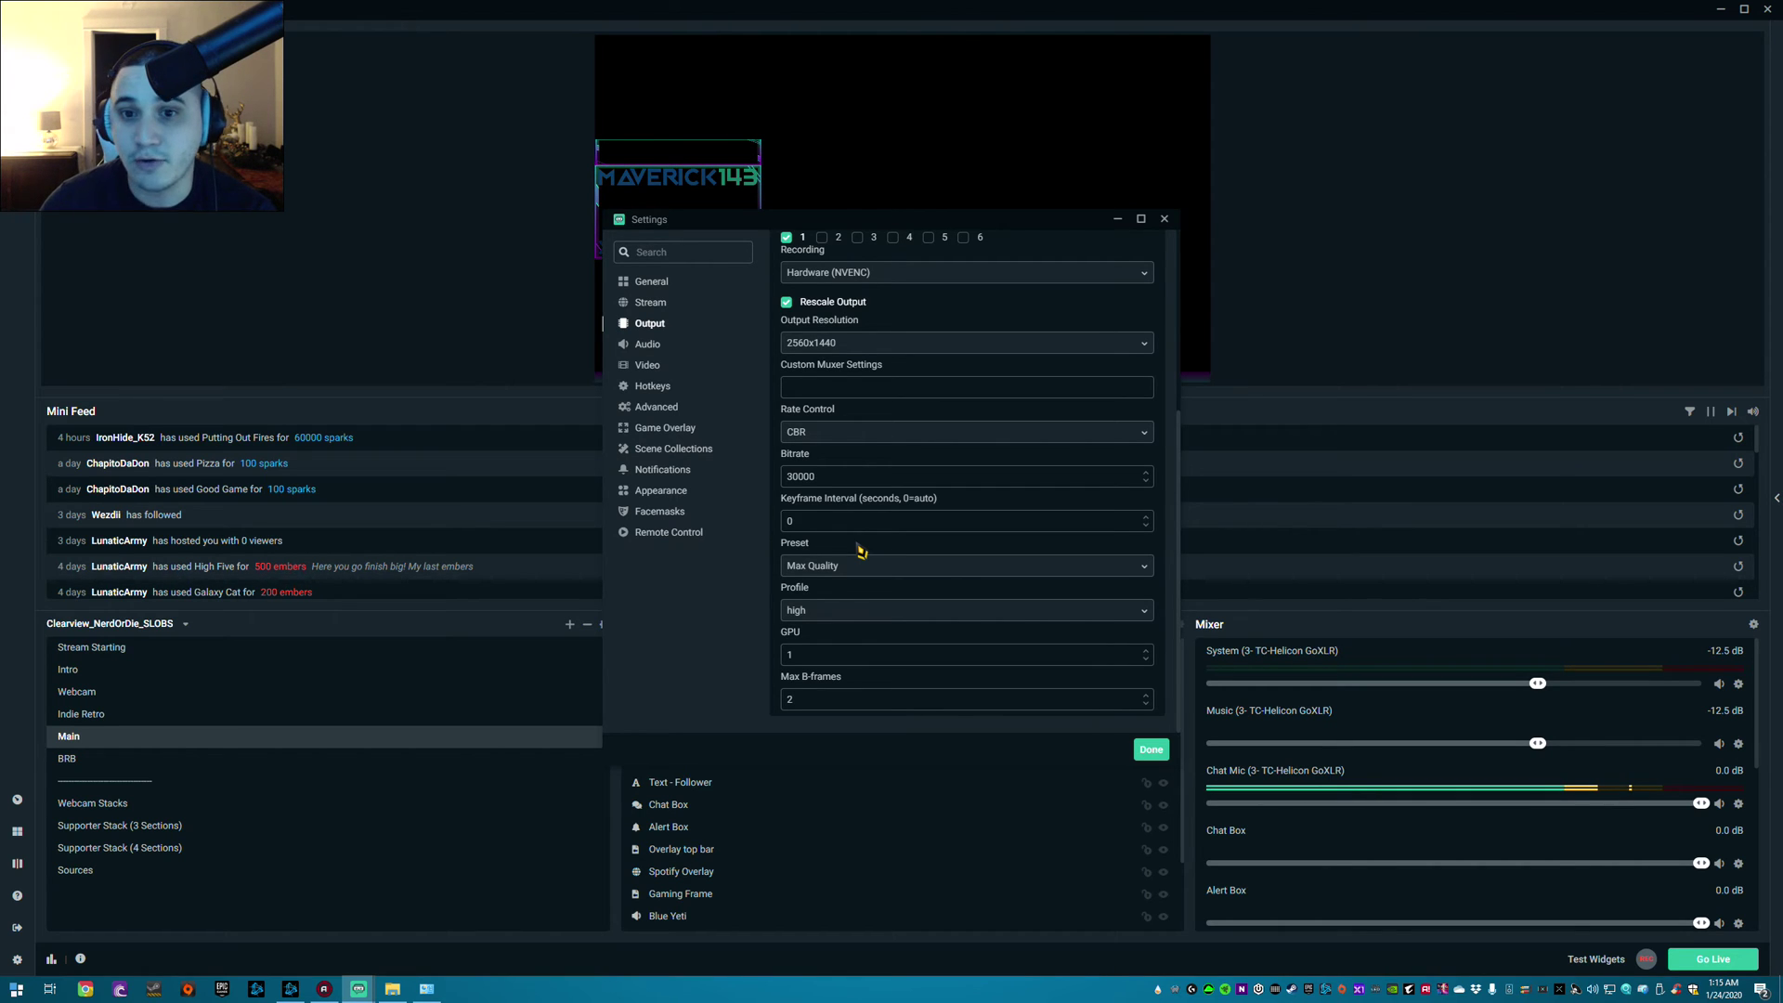
pyautogui.click(840, 610)
pyautogui.click(813, 635)
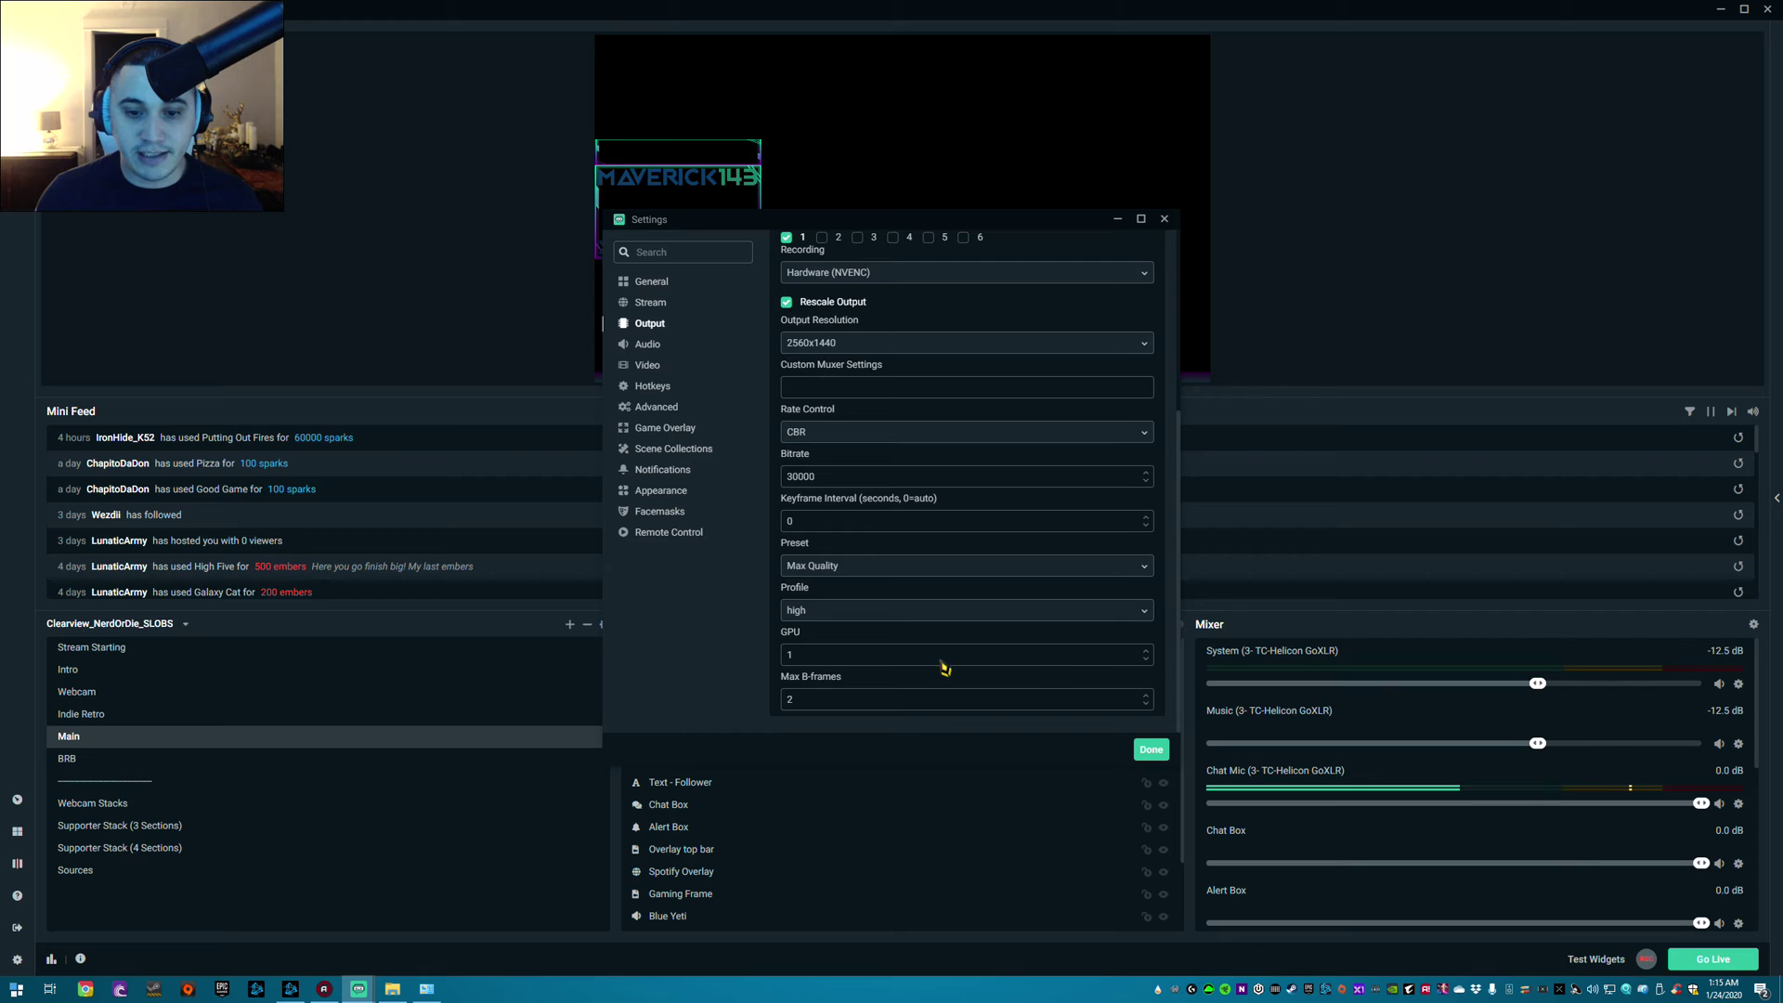
pyautogui.click(1146, 659)
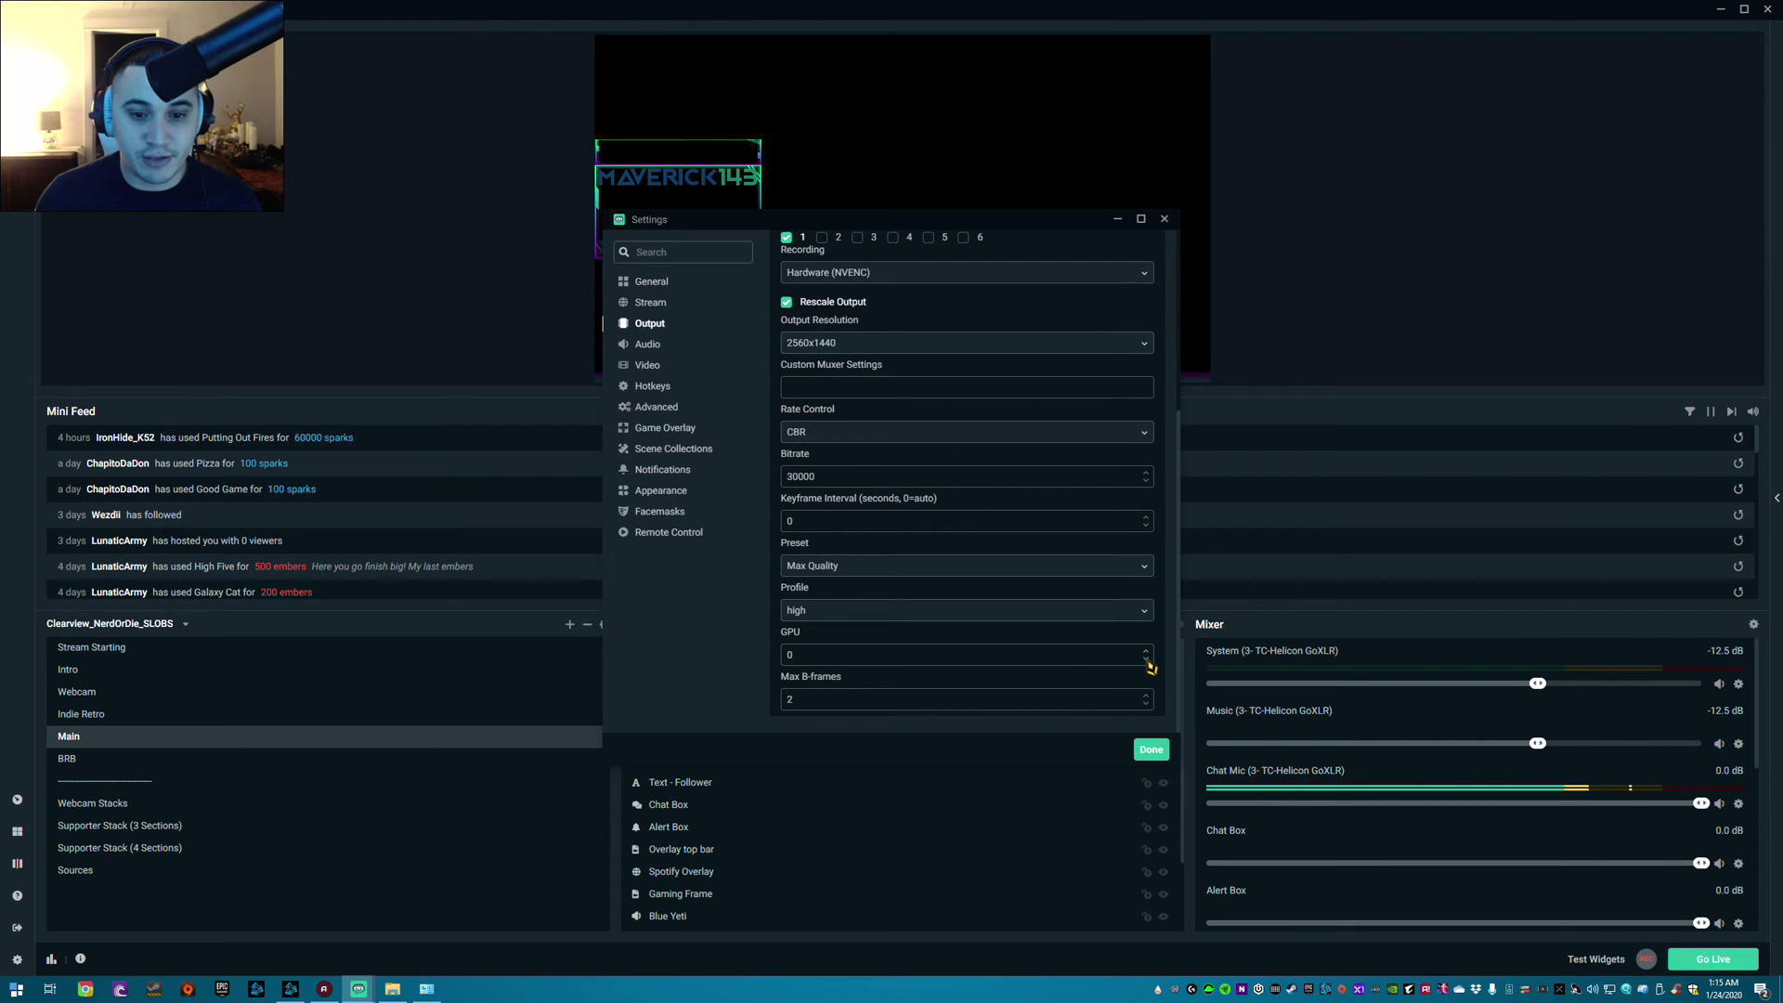
# - Raise the recording GPU value back to 1 and return to the top of the Recording tab
pyautogui.click(1147, 652)
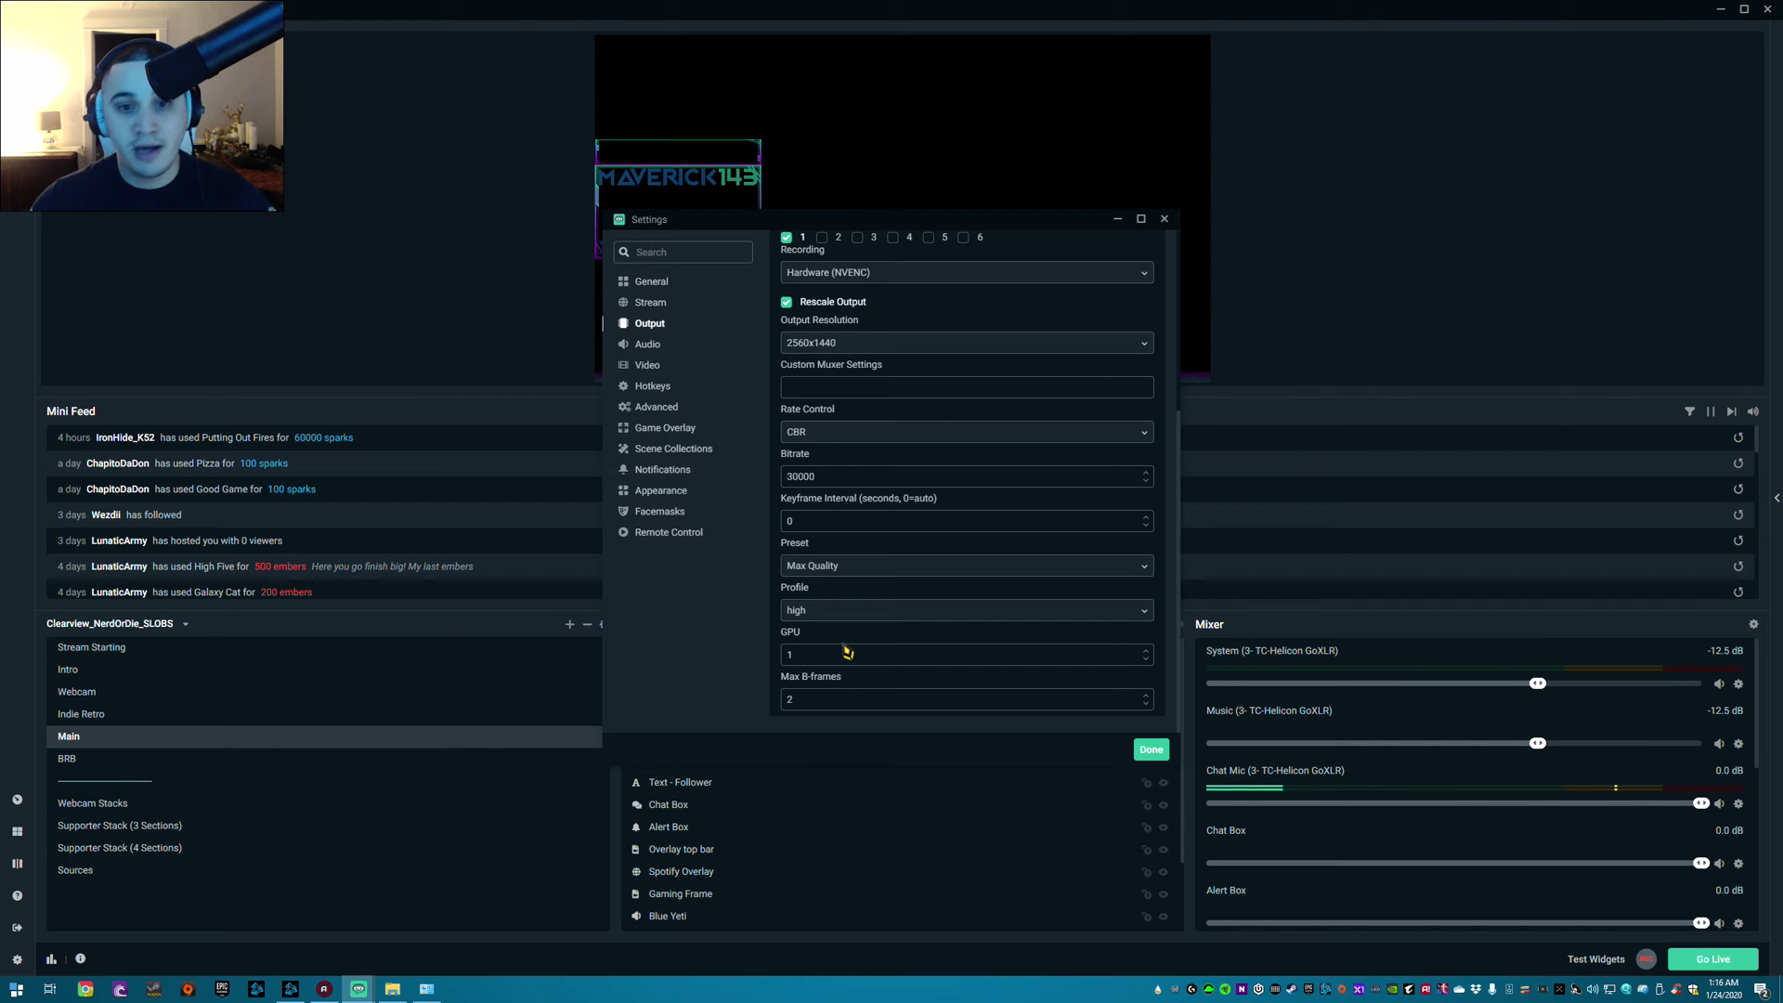
pyautogui.scroll(3, 900, 550)
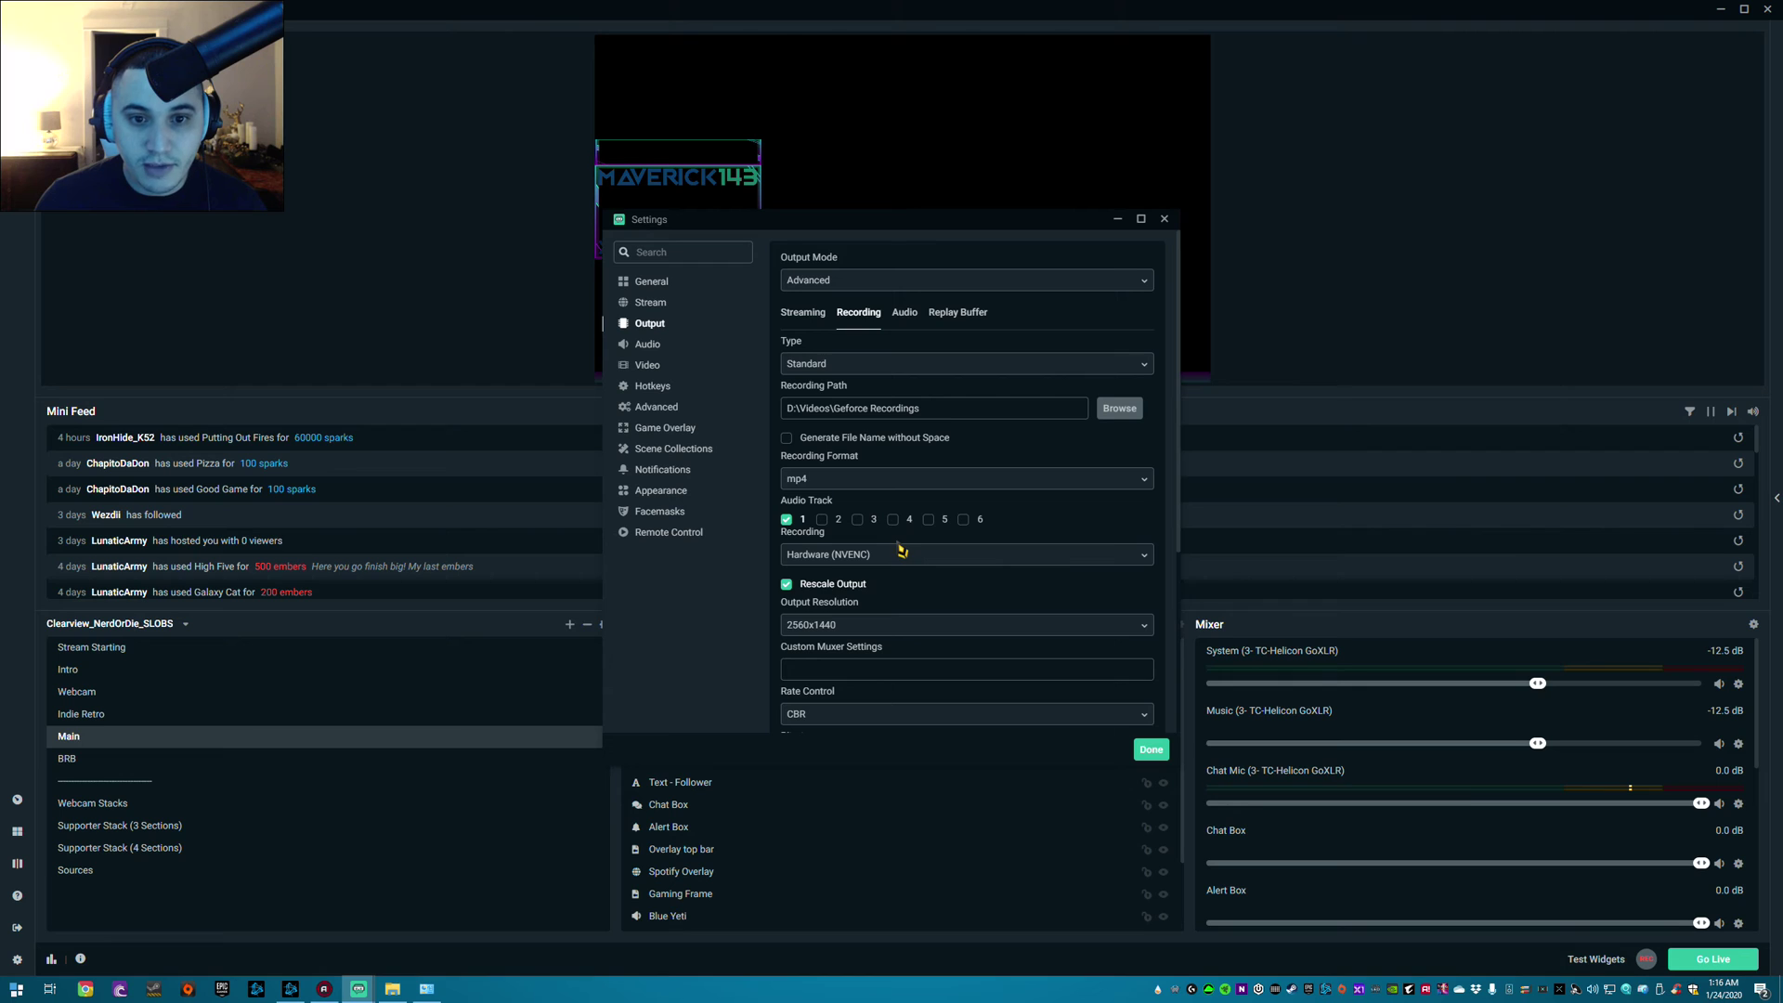
# - Review the Streaming tab: NVENC, 1920x1080, CBR 10000, Max Quality, high profile, GPU 1
pyautogui.click(802, 312)
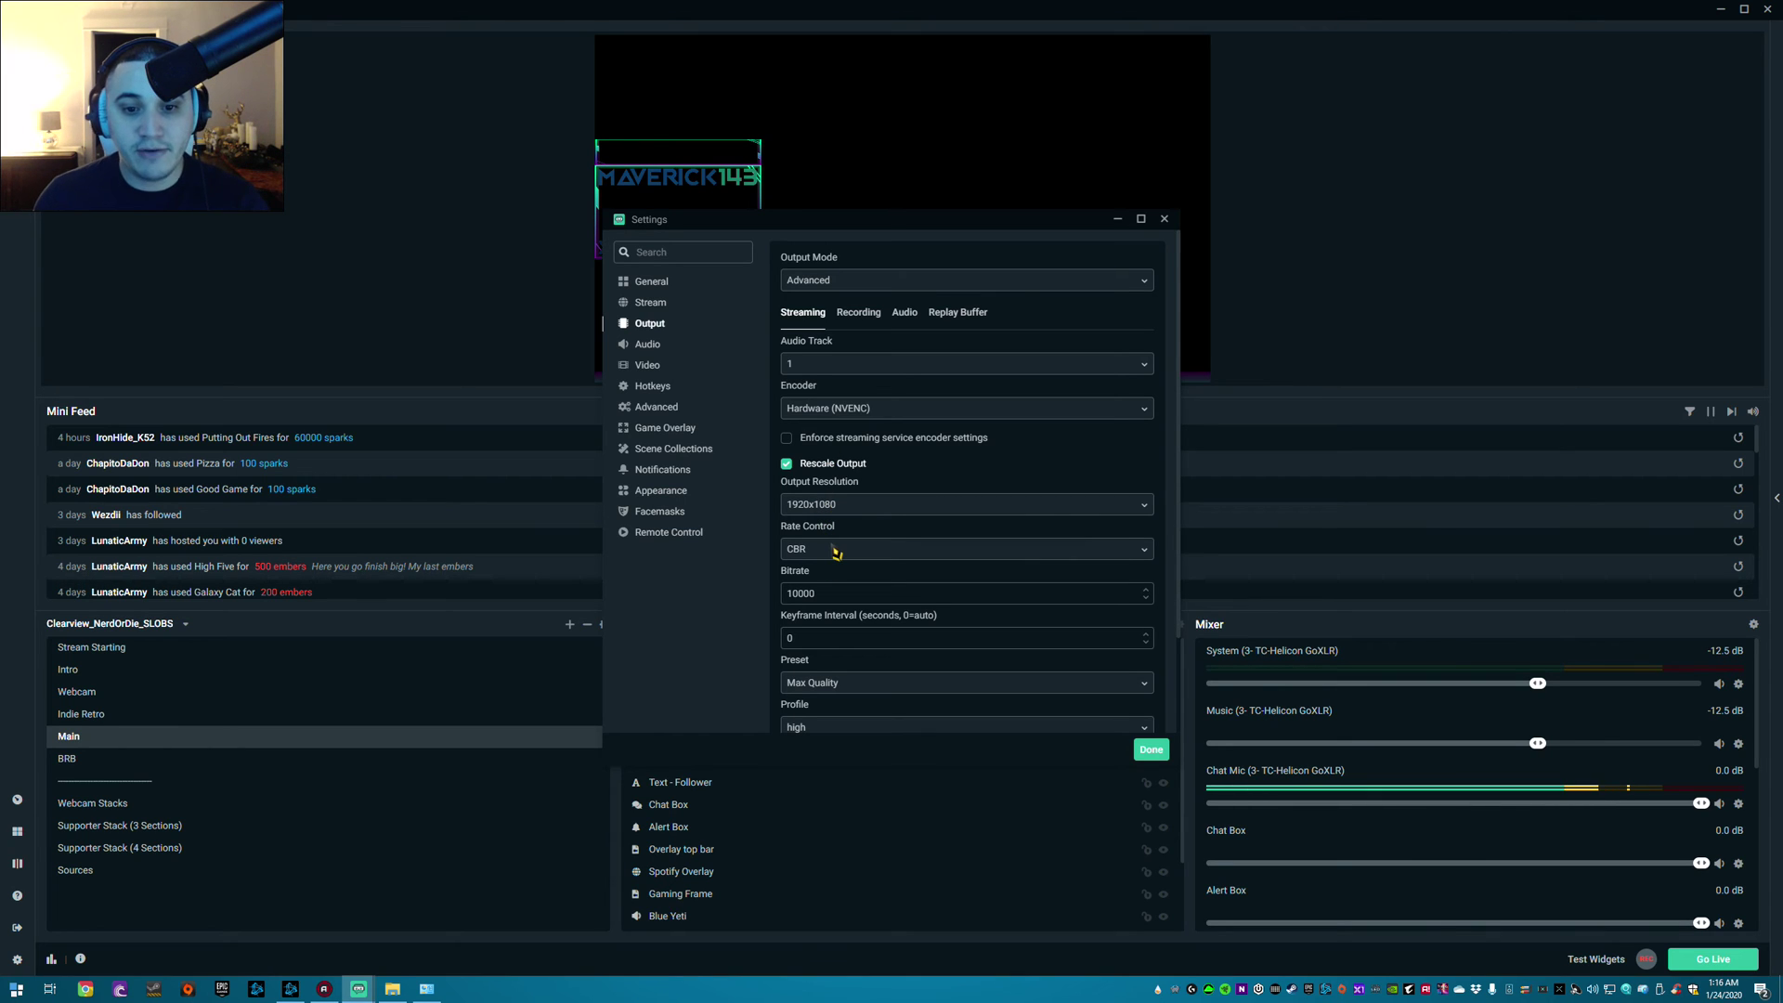
pyautogui.scroll(-1, 836, 552)
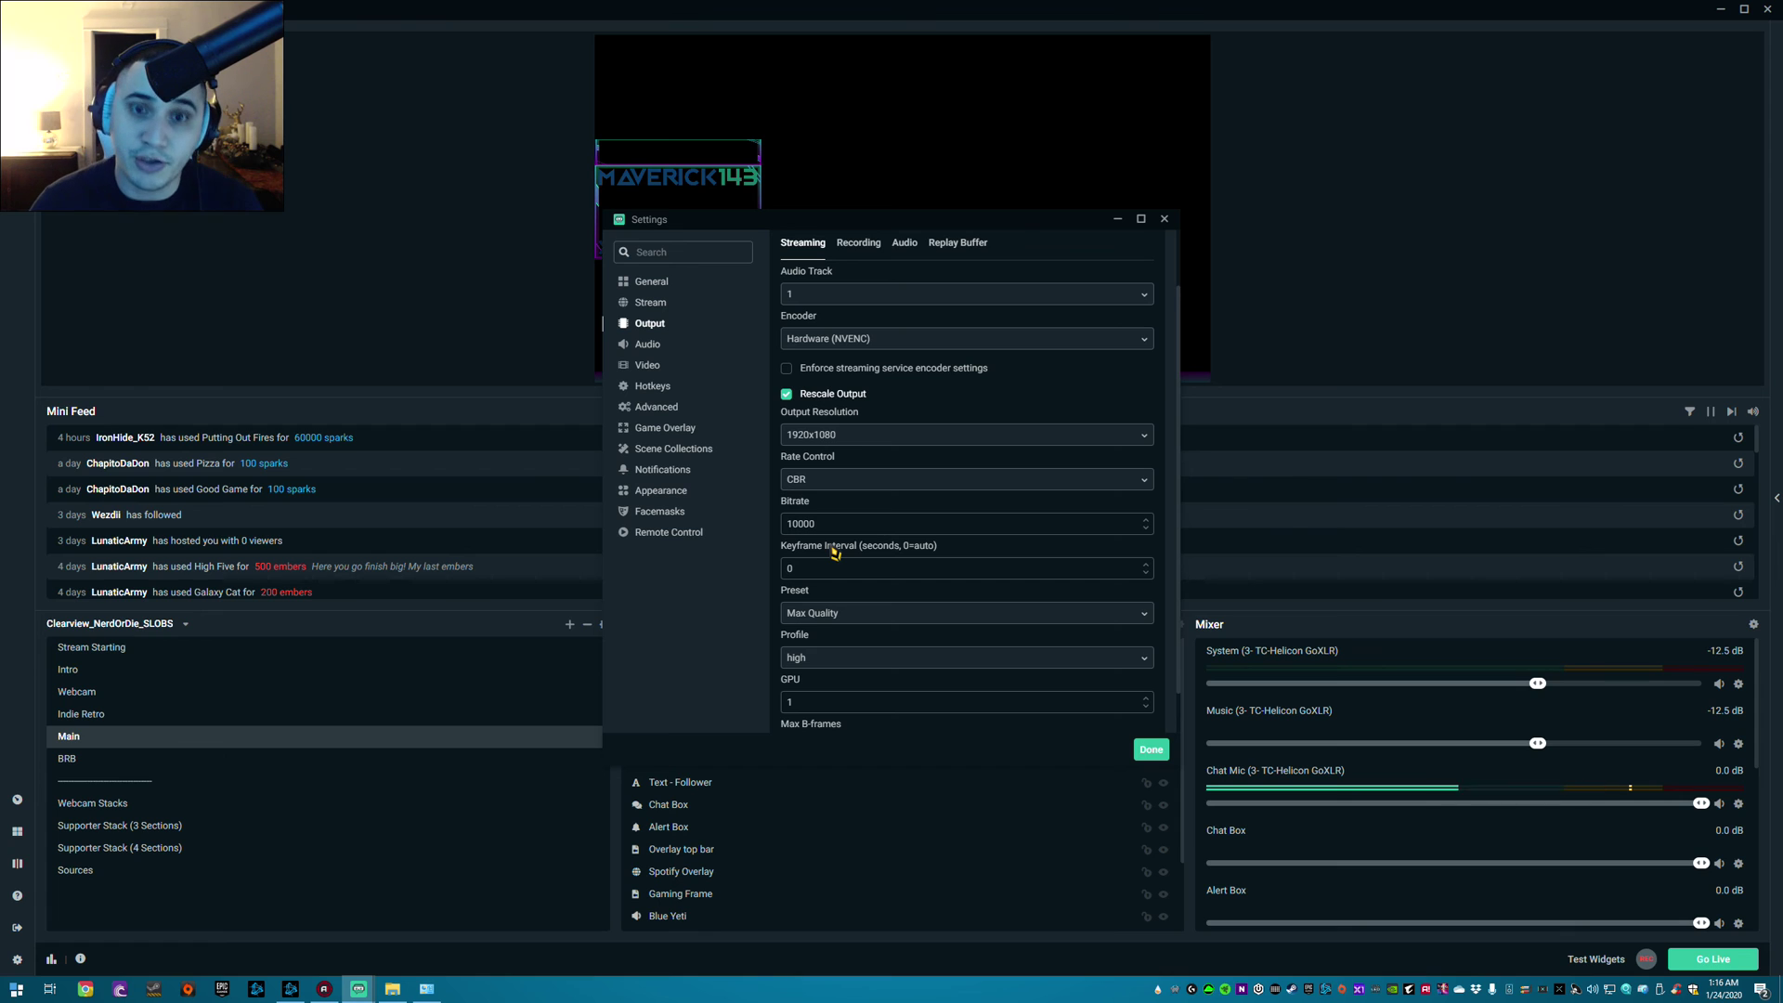
pyautogui.scroll(1, 834, 552)
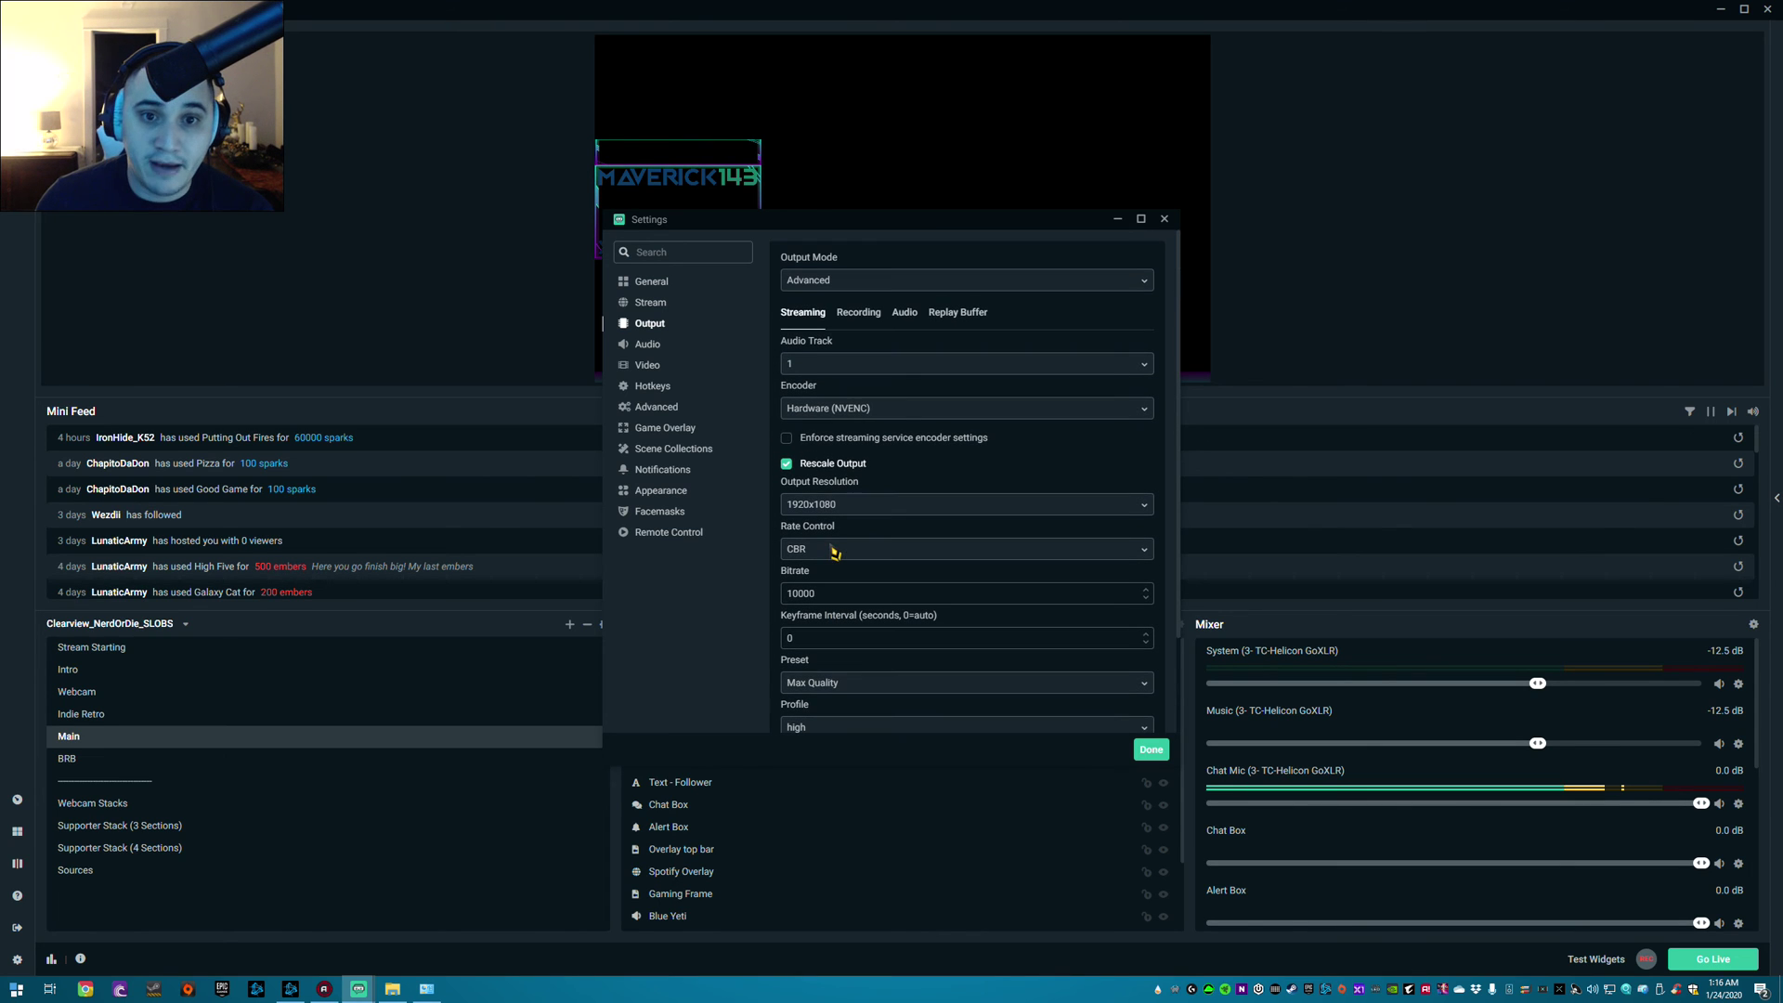
pyautogui.scroll(-1, 899, 480)
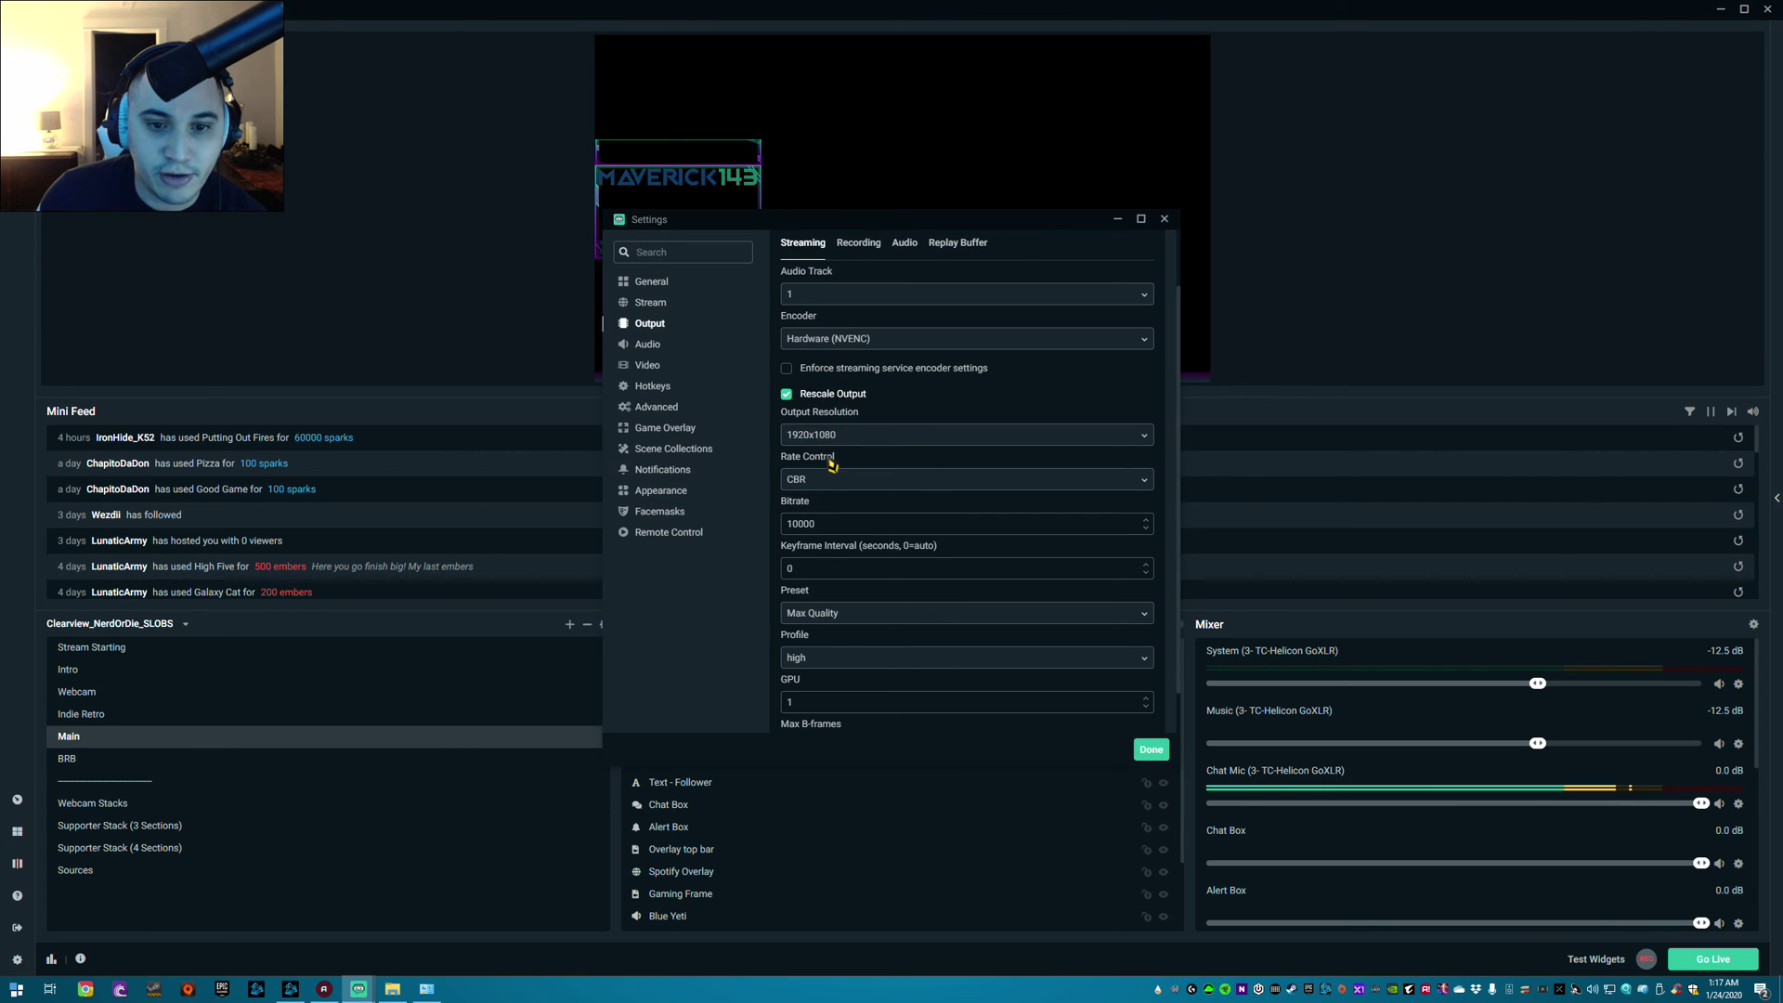
pyautogui.scroll(-1, 825, 487)
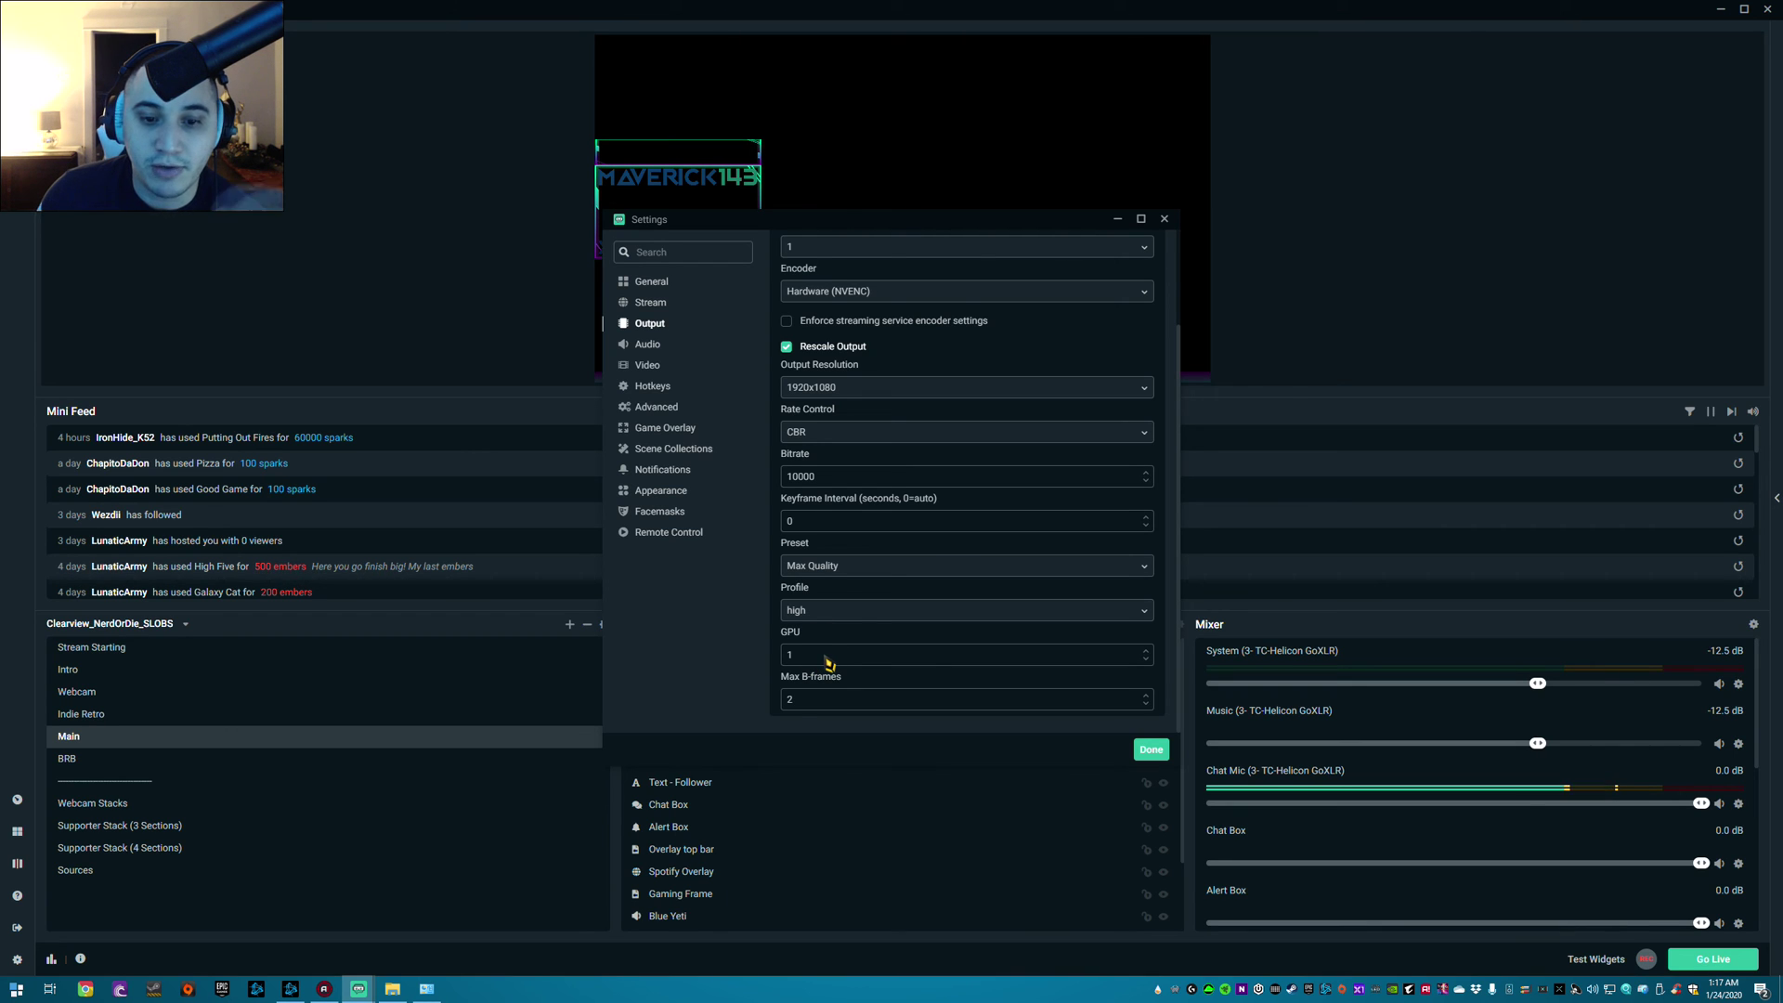
pyautogui.scroll(2, 847, 548)
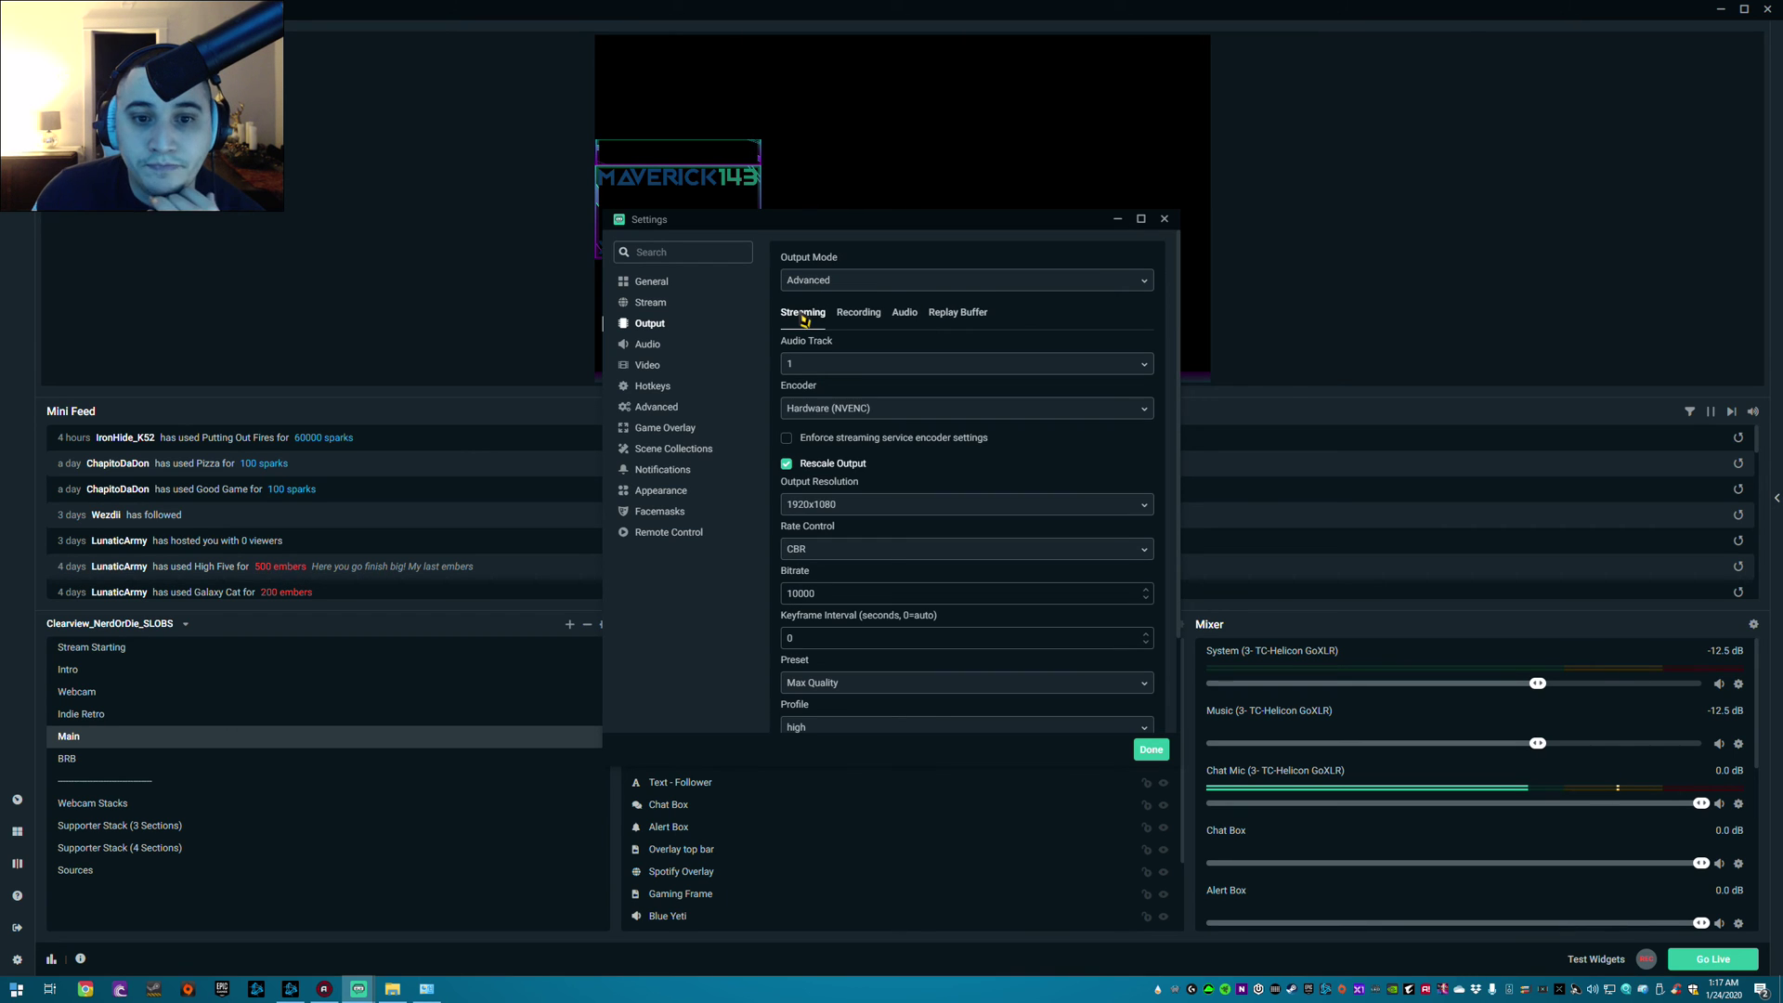
pyautogui.click(871, 410)
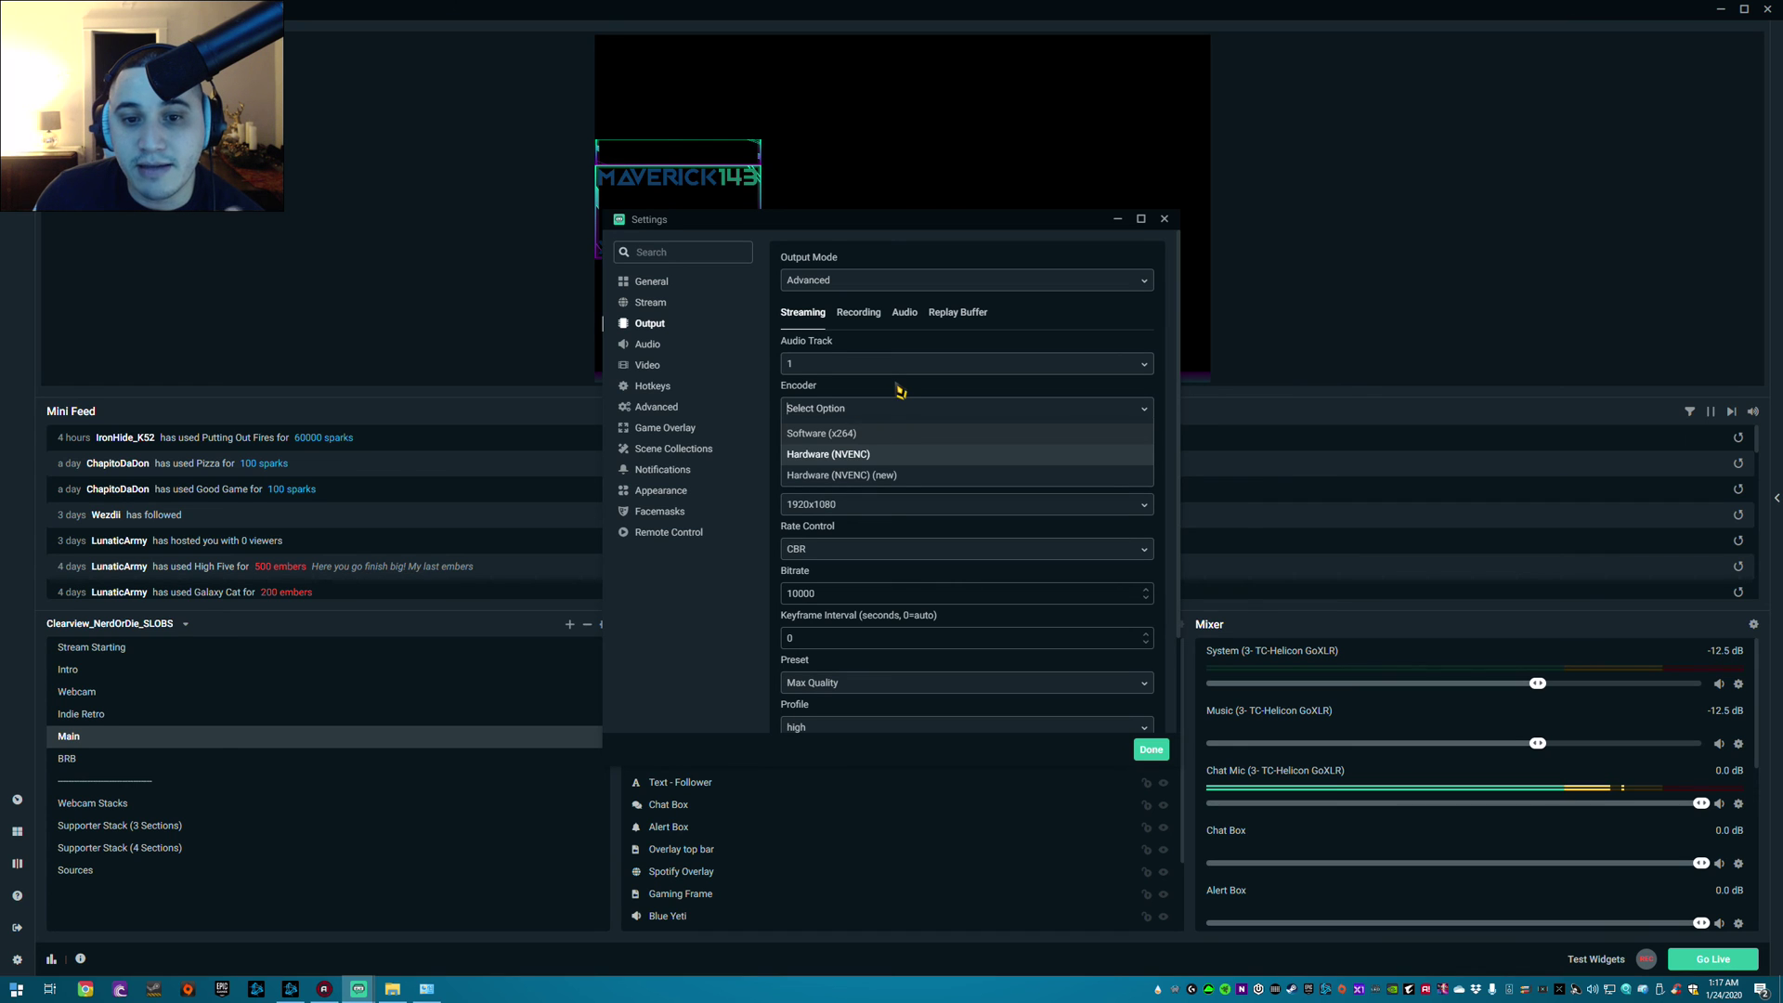
pyautogui.click(899, 388)
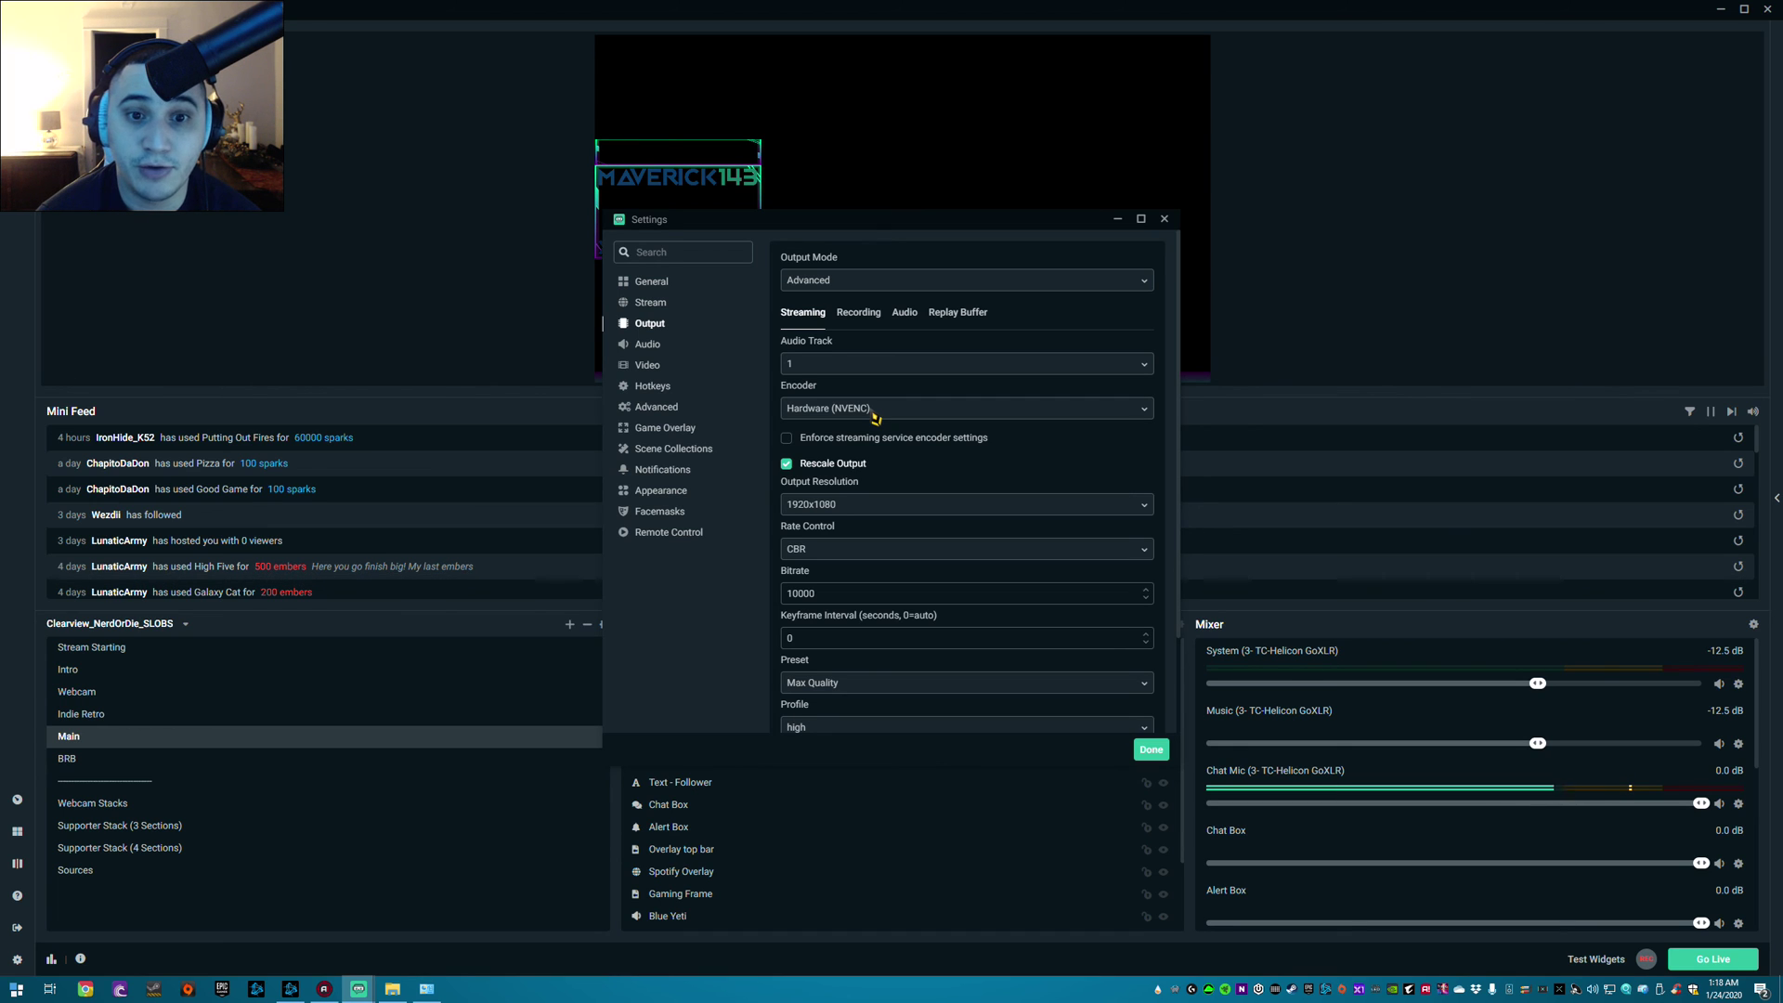
pyautogui.click(875, 413)
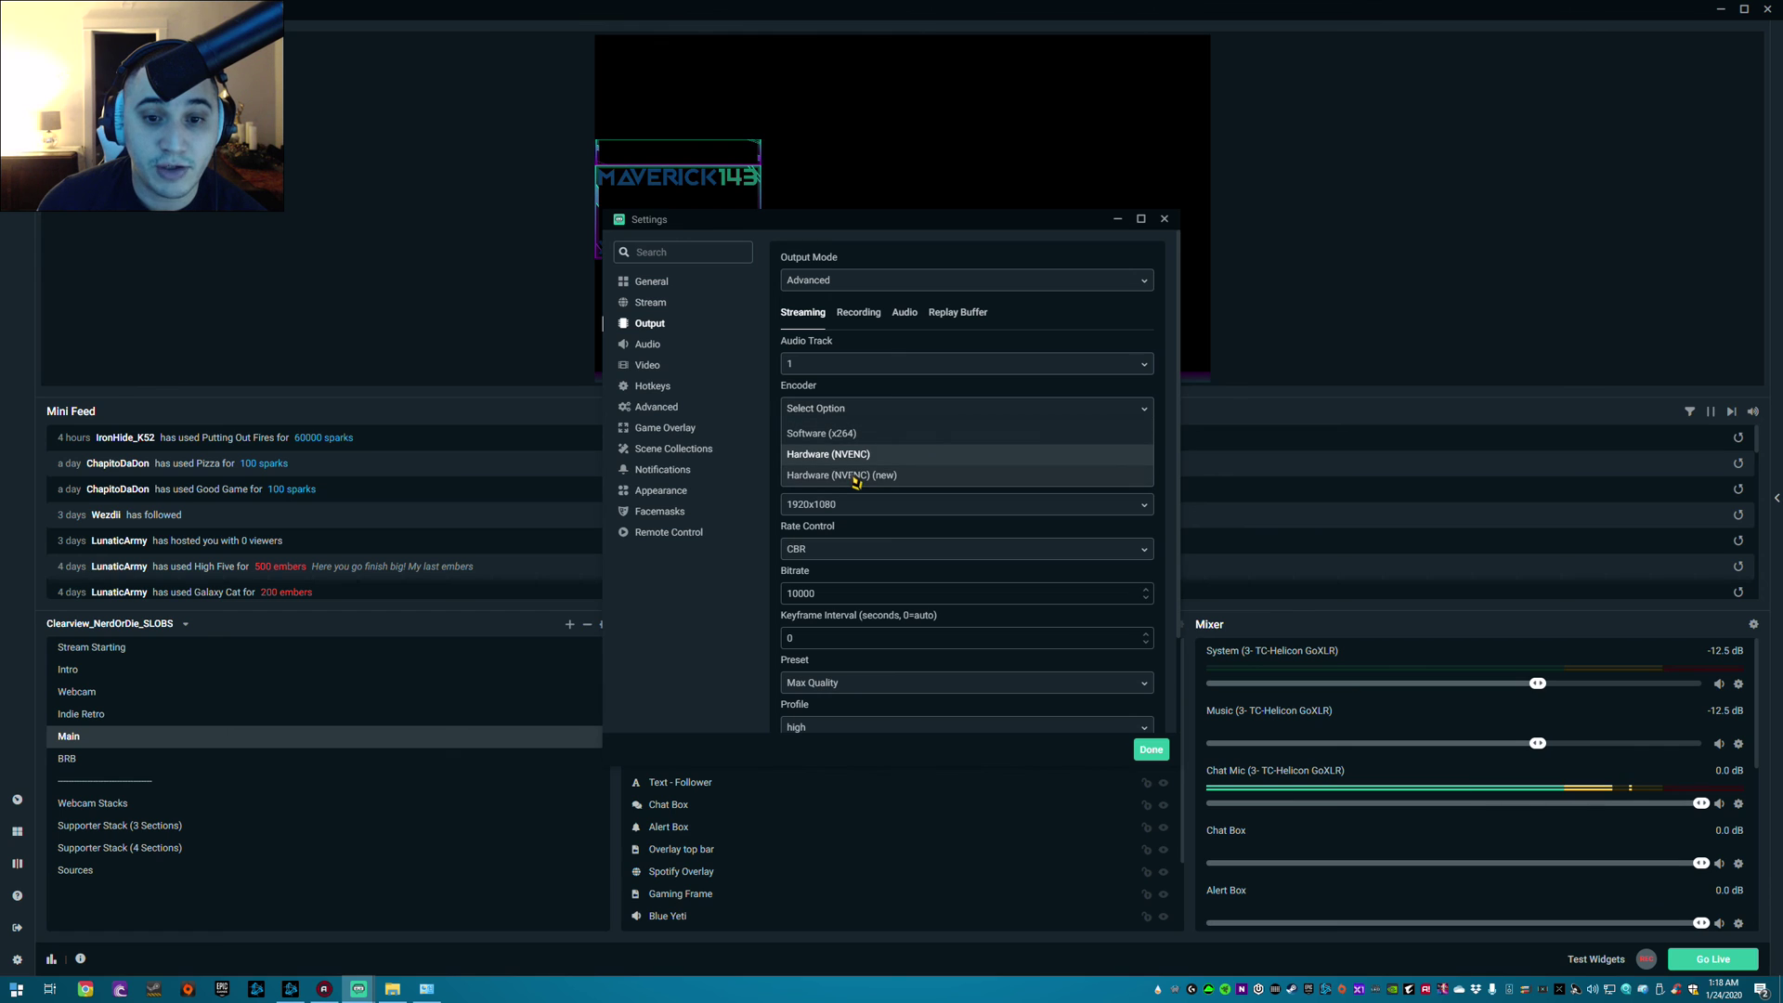
pyautogui.click(894, 394)
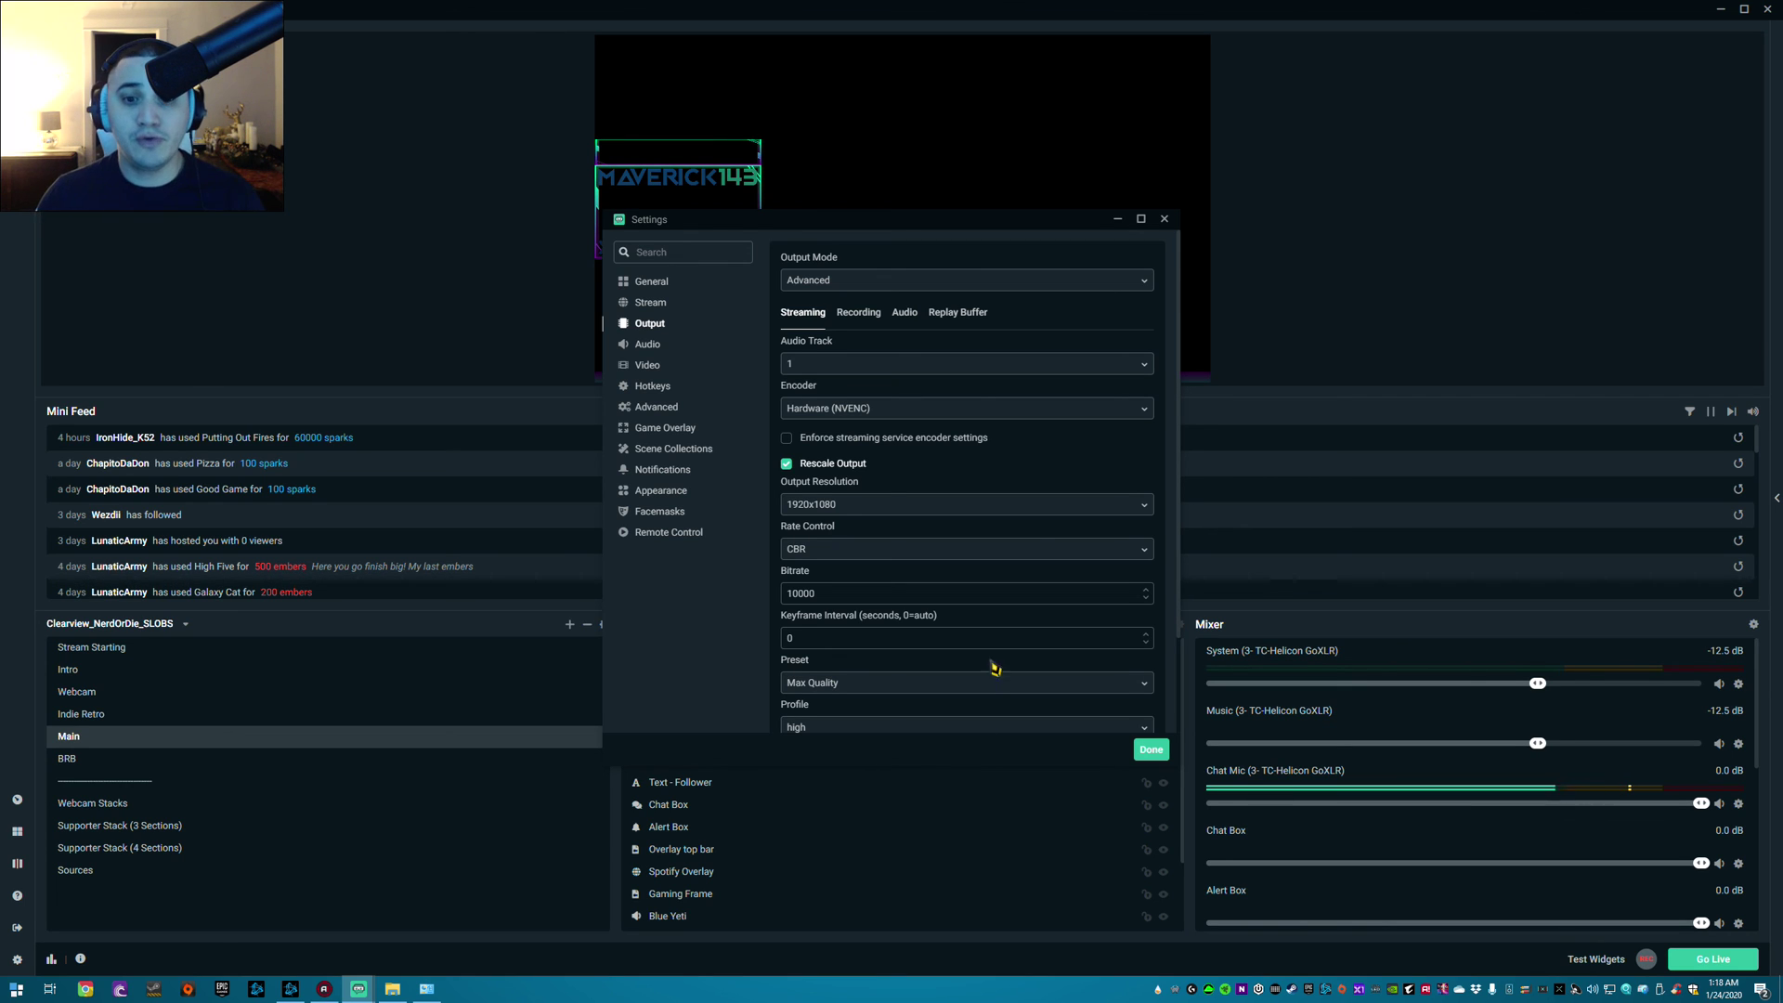
pyautogui.click(1010, 412)
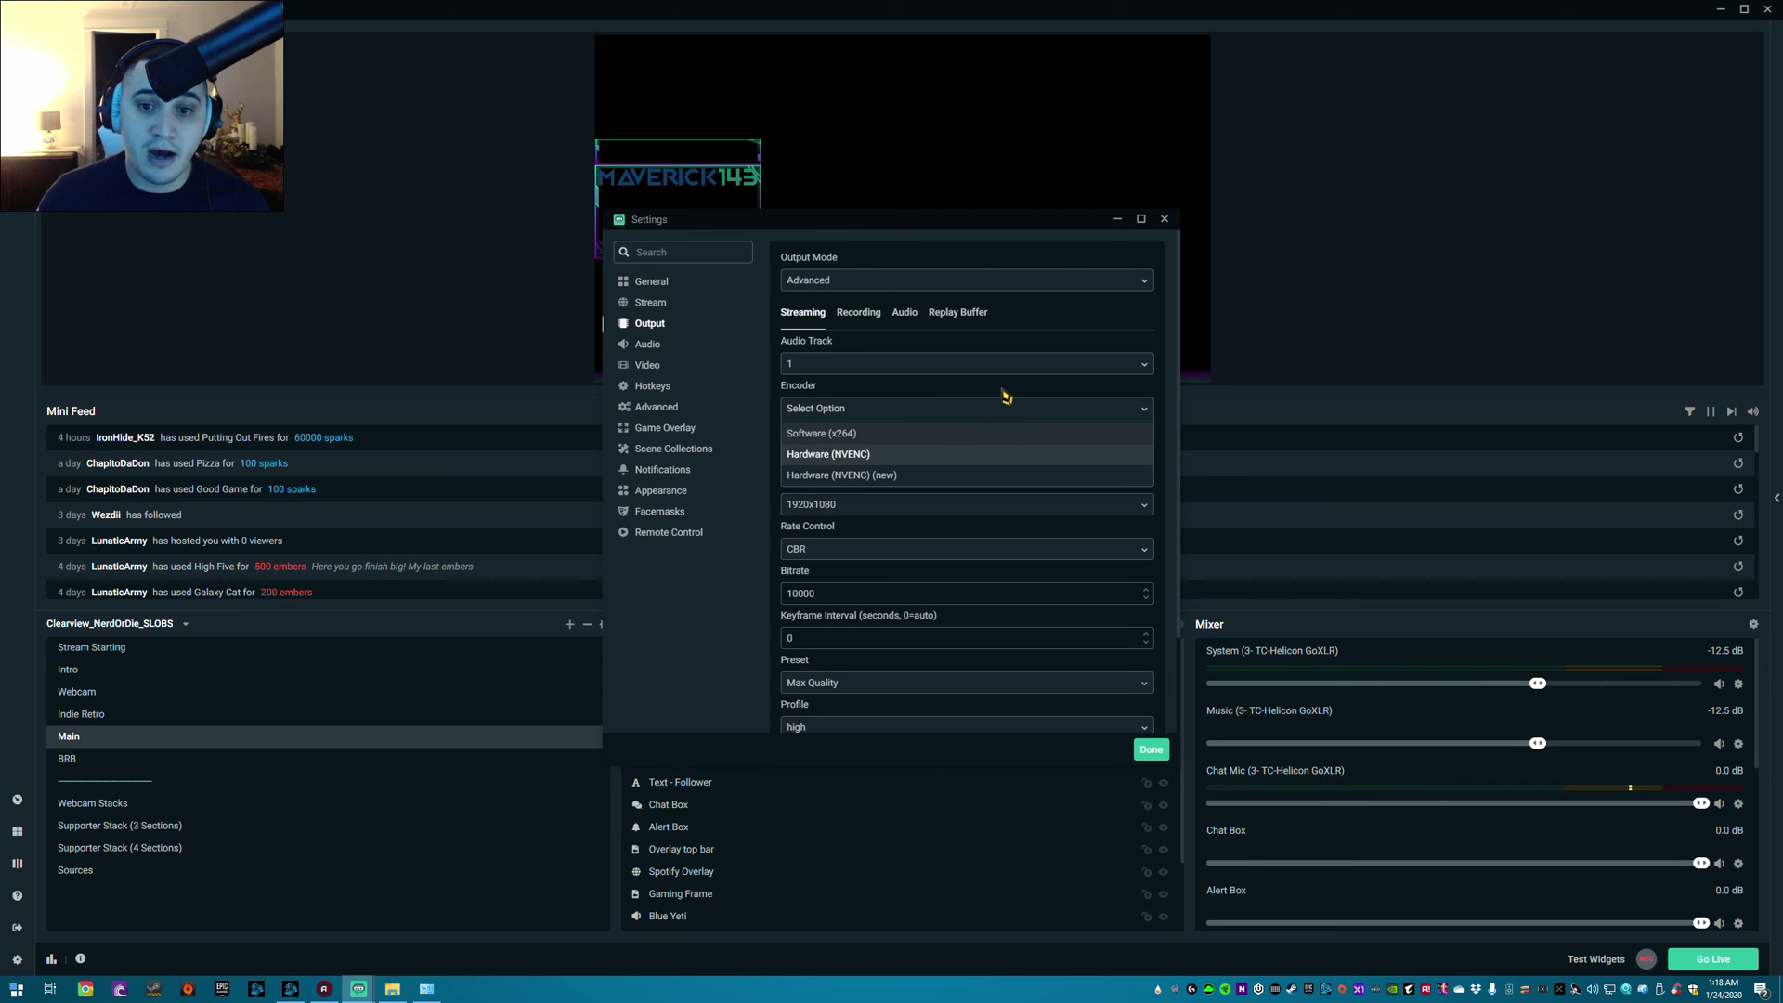
pyautogui.press('Return')
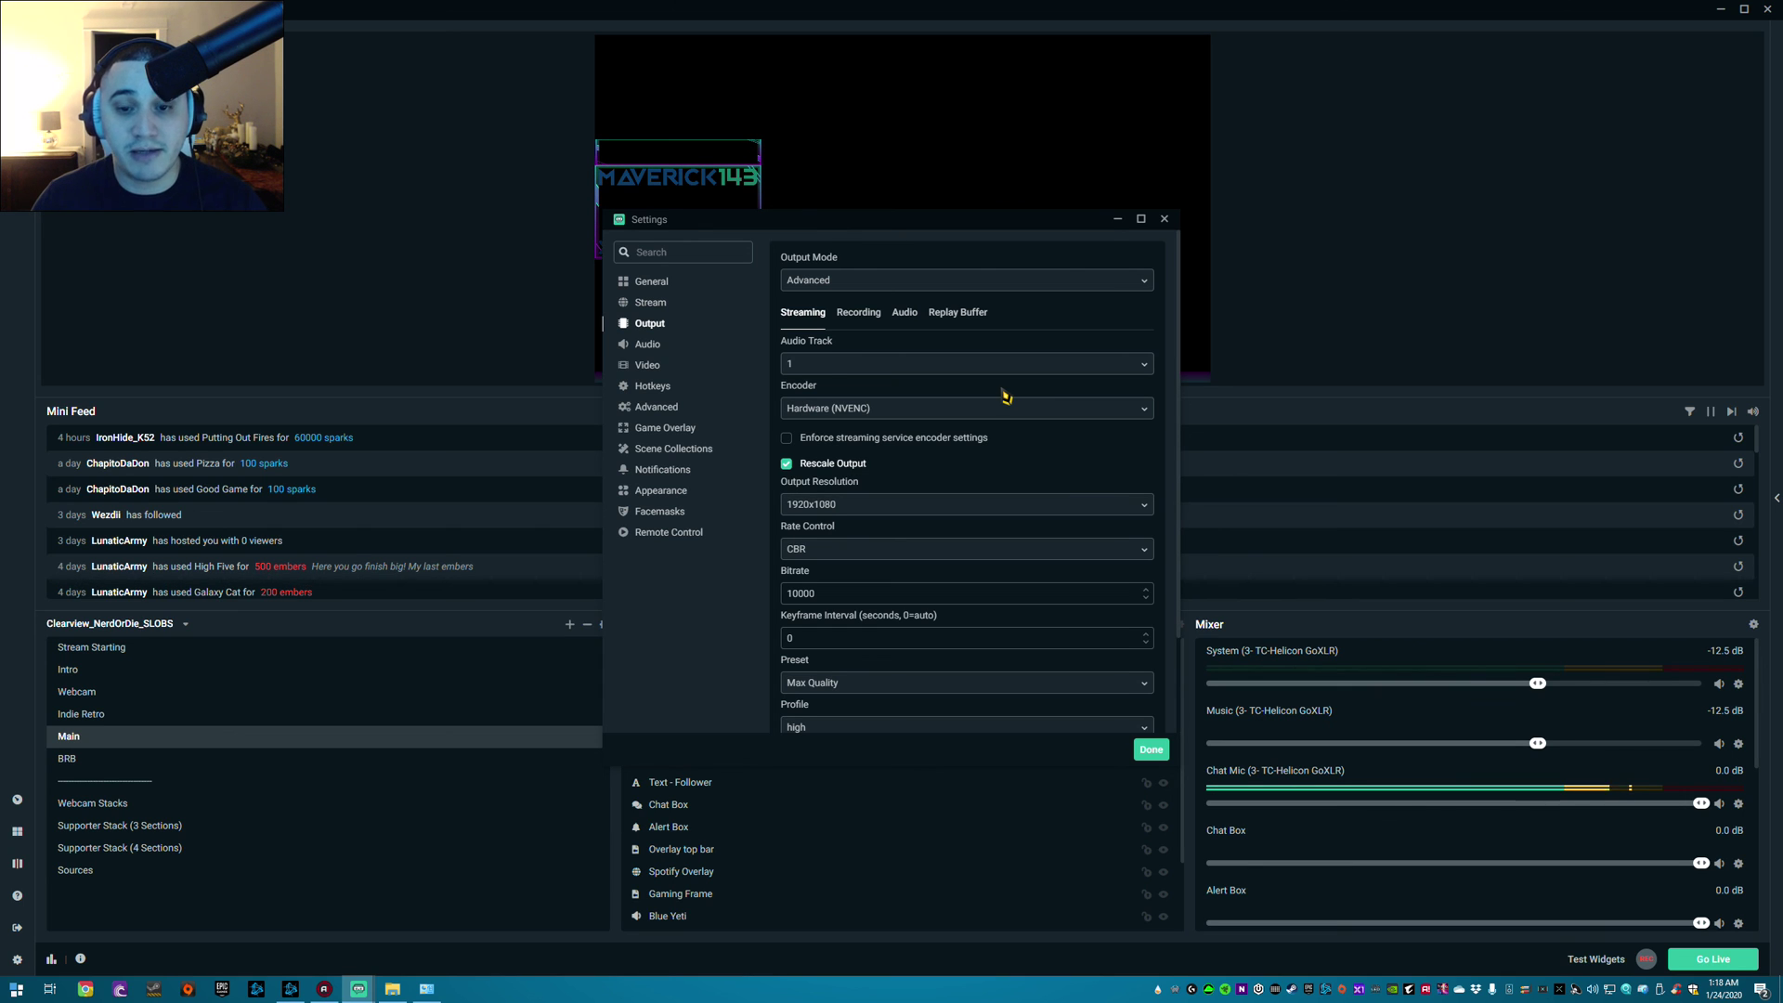